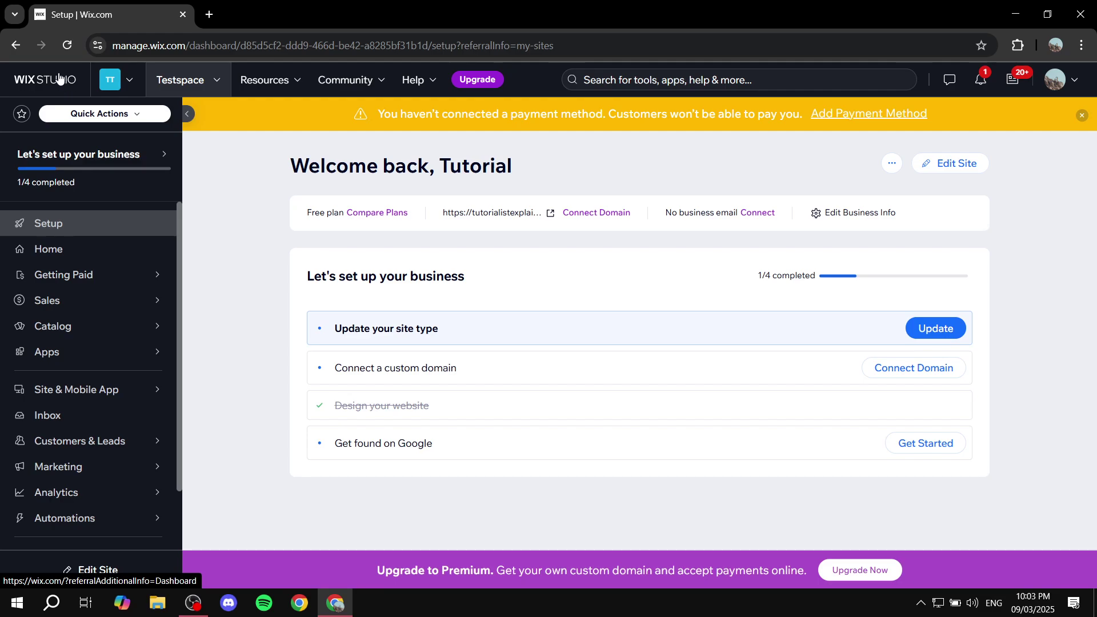
Open the Marketing Inc. site from the Wix dashboard in the Website Editor
{"action": "left_click", "coordinate": [951, 171]}
{"action": "left_click", "coordinate": [152, 6]}
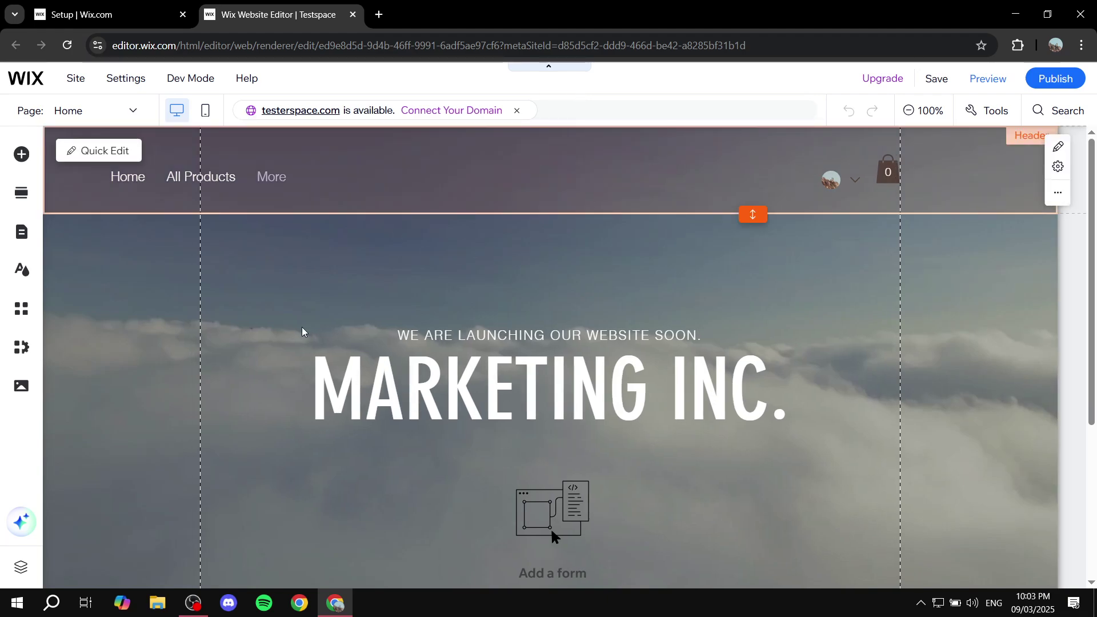
{"action": "scroll", "coordinate": [743, 332], "scroll_direction": "down", "scroll_amount": 5}
{"action": "scroll", "coordinate": [710, 350], "scroll_direction": "up", "scroll_amount": 5}
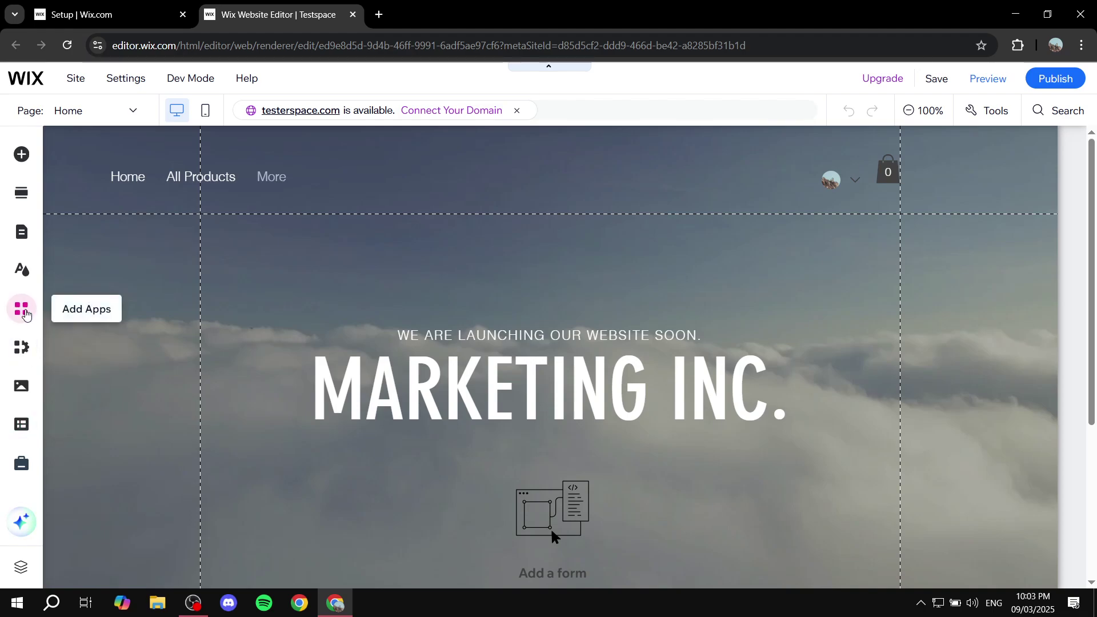
{"action": "left_click", "coordinate": [17, 278]}
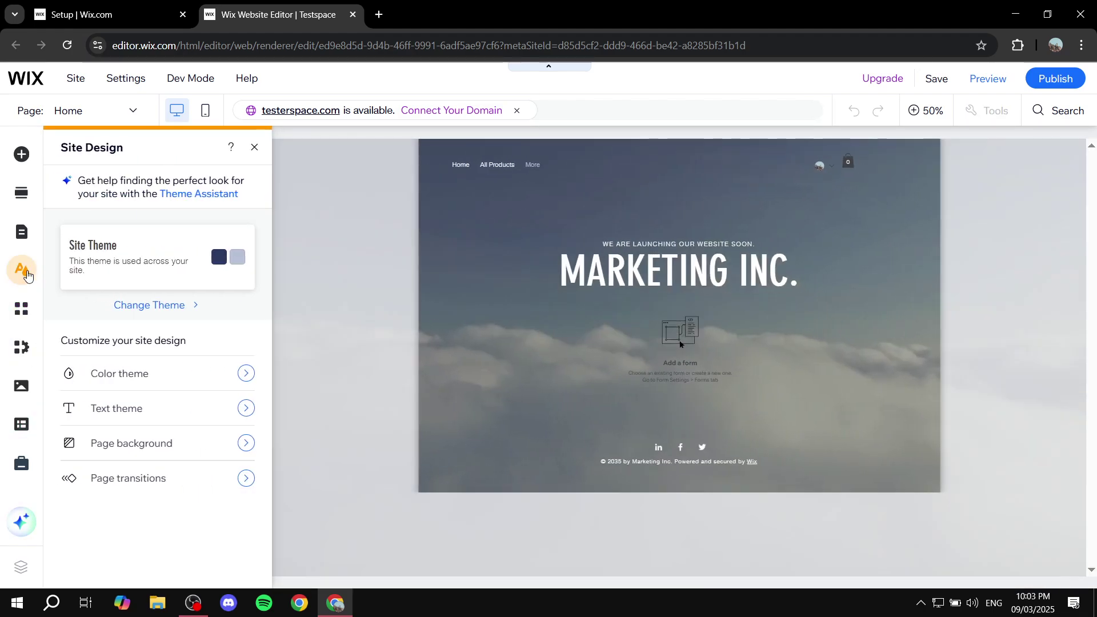
{"action": "left_click", "coordinate": [157, 452]}
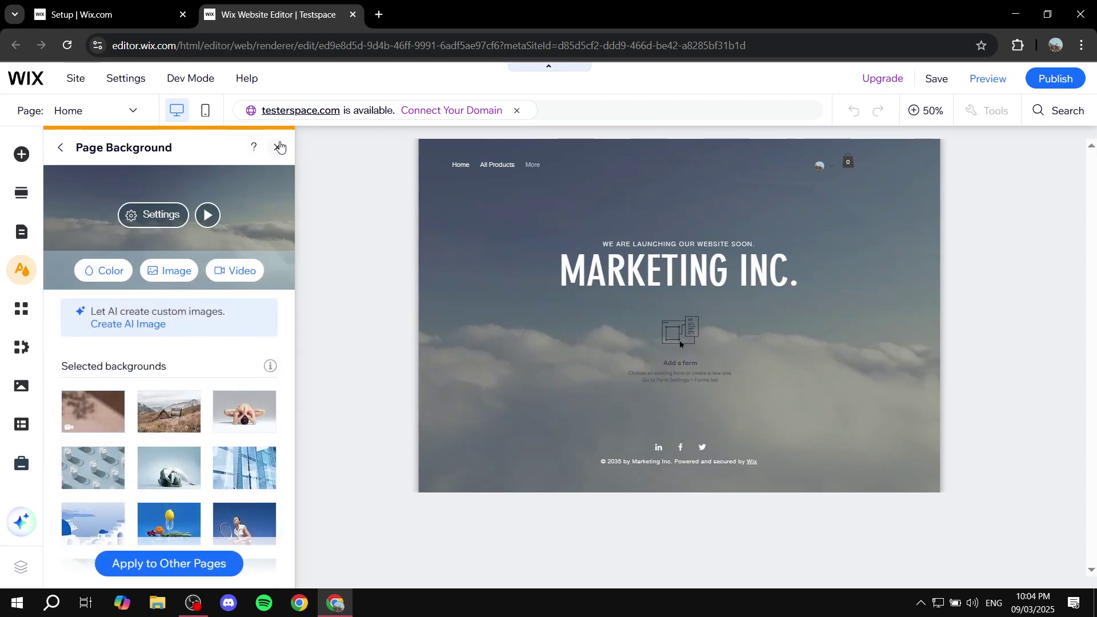
{"action": "left_click", "coordinate": [278, 148]}
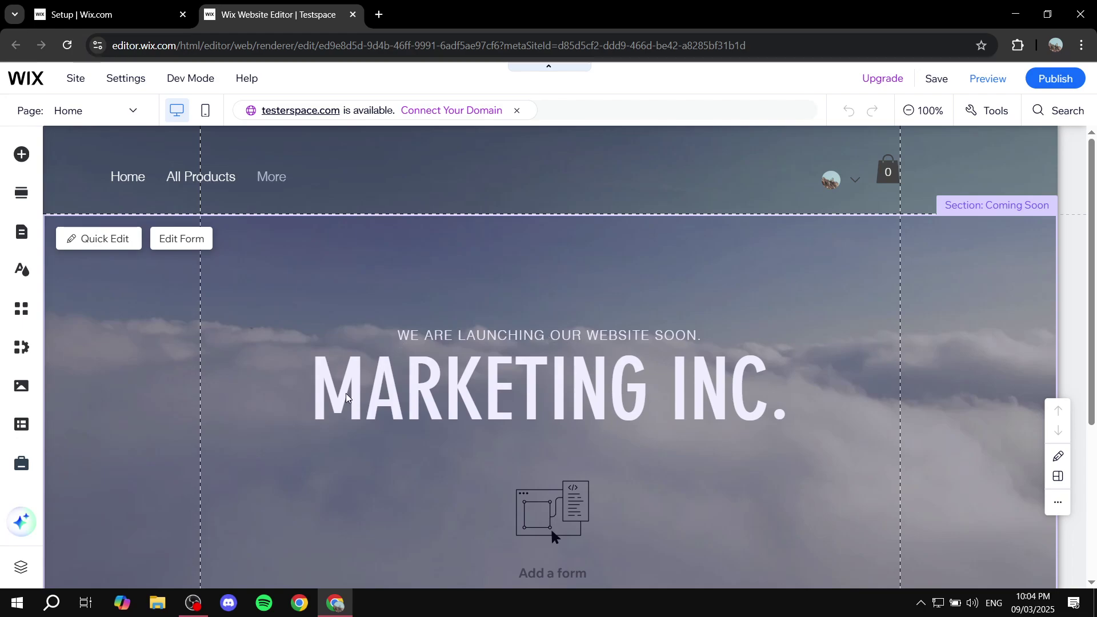
Load canva.com in a new Chrome tab
{"action": "left_click", "coordinate": [380, 18]}
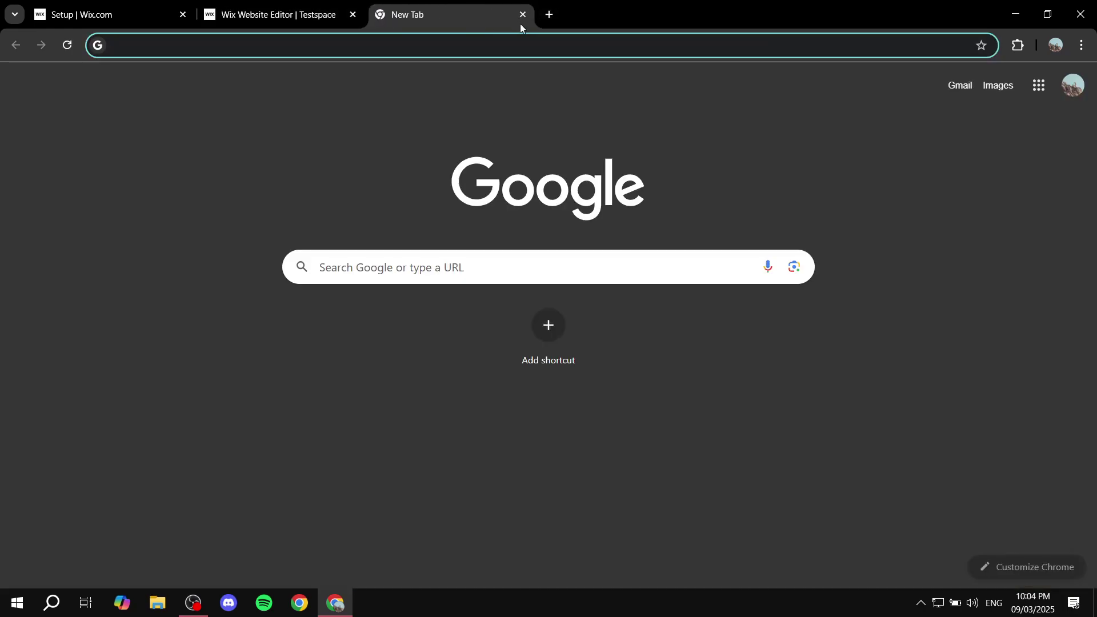
{"action": "type", "text": "canva.com"}
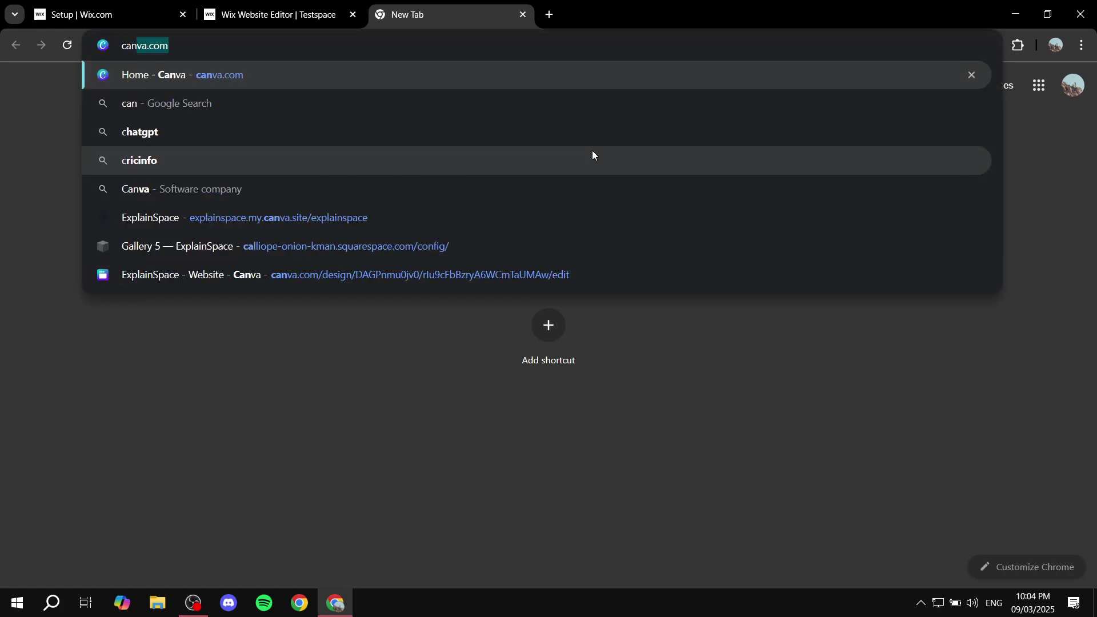
{"action": "key", "text": "Return"}
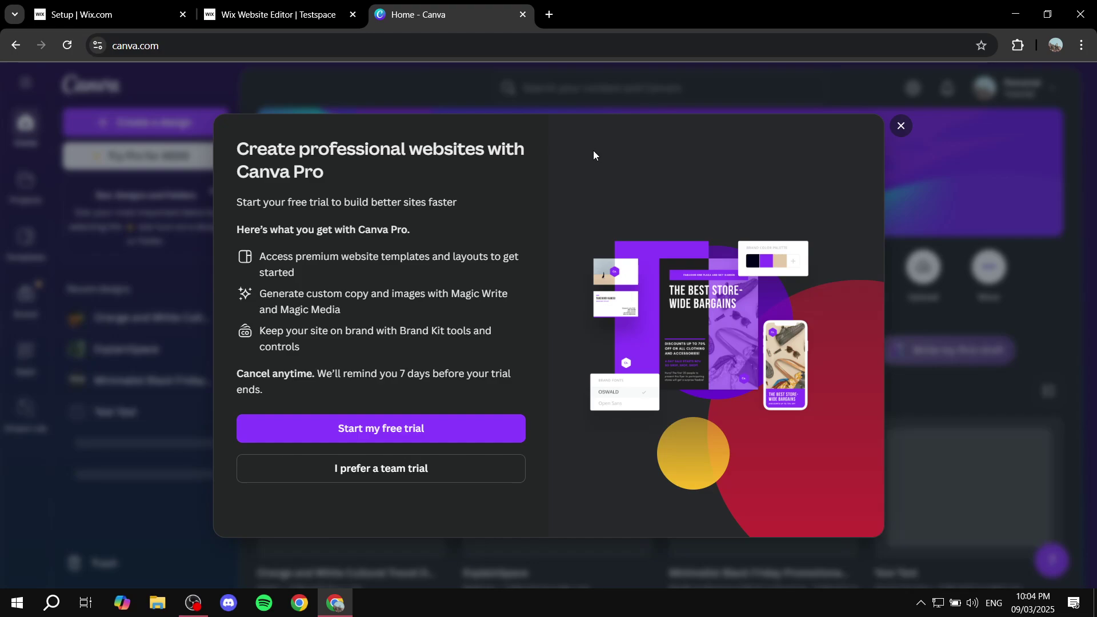
Dismiss the Canva Pro trial offer popup
{"action": "left_click", "coordinate": [902, 125]}
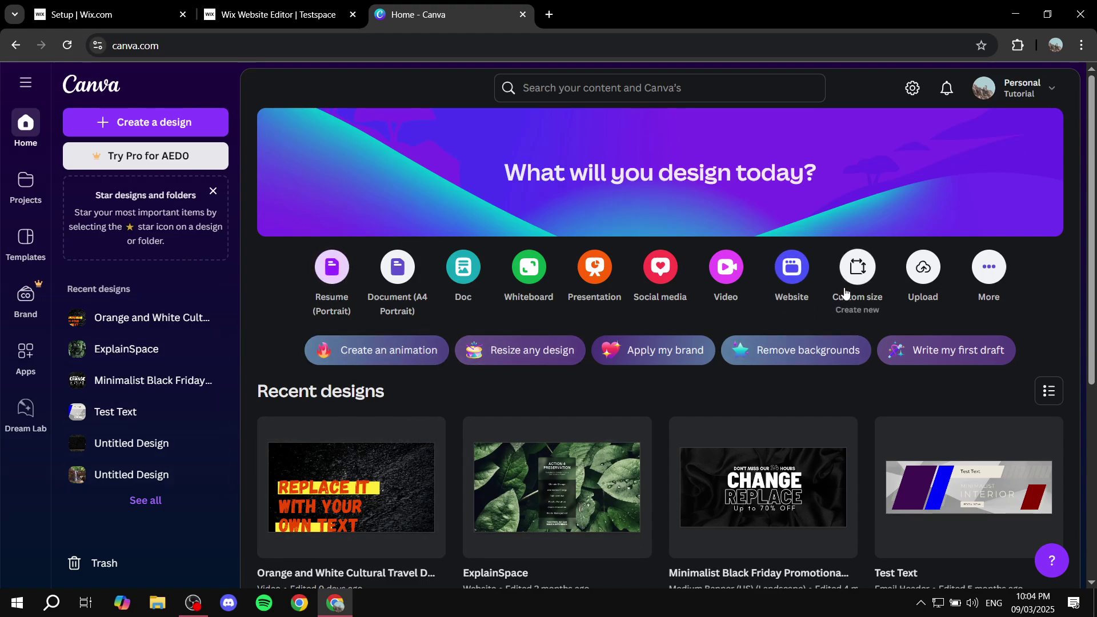
Search Canva's design types for Banner, then stretch the Wix site header much taller
{"action": "left_click", "coordinate": [144, 126]}
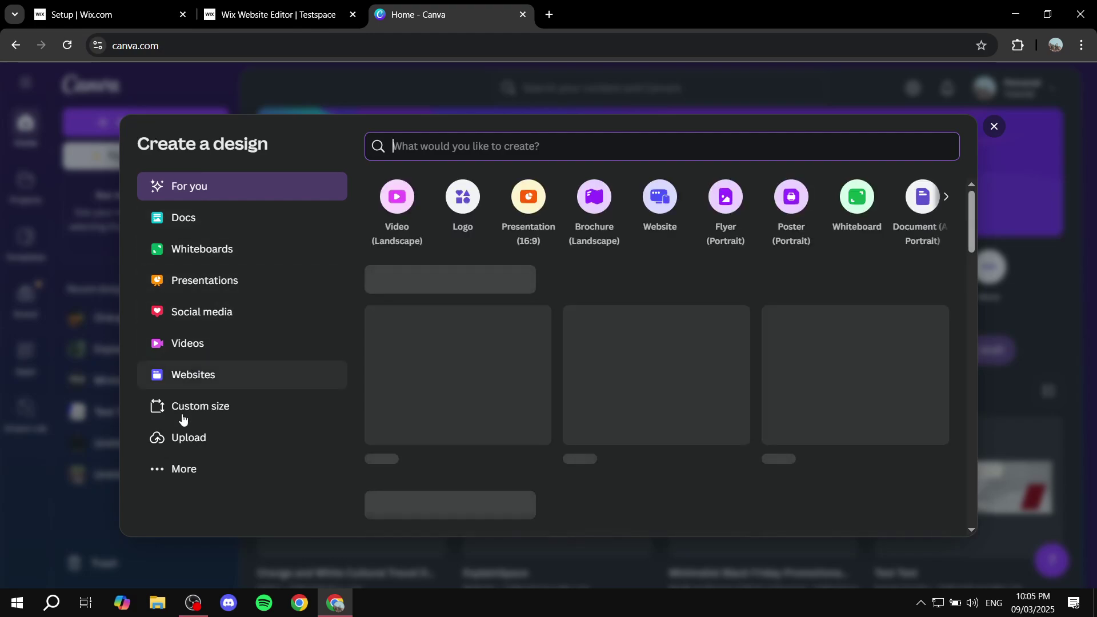
{"action": "left_click", "coordinate": [179, 468]}
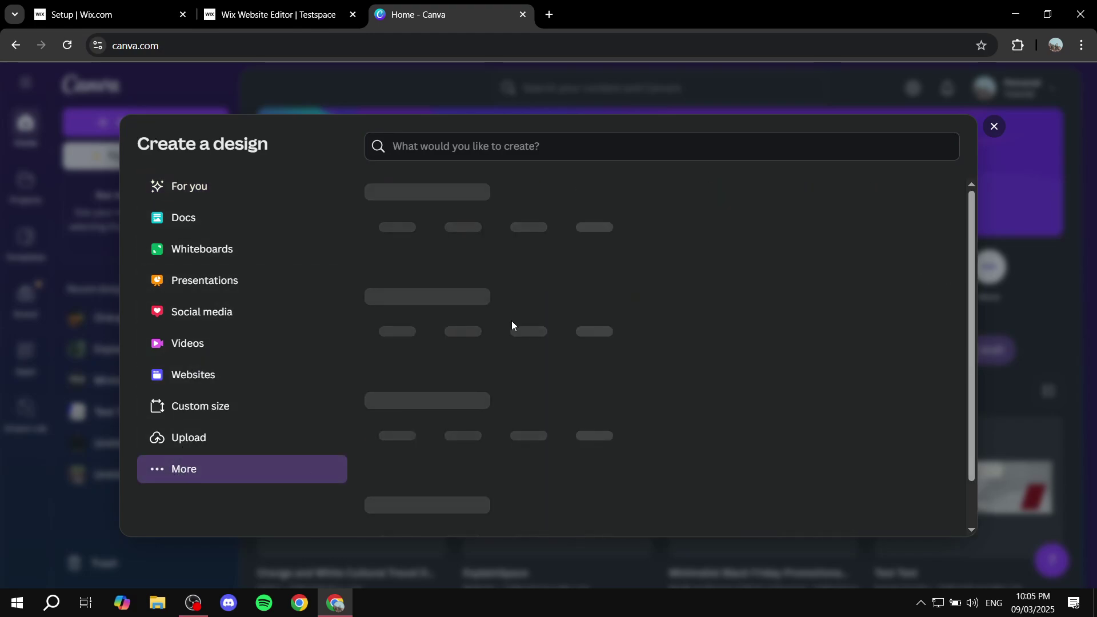
{"action": "left_click", "coordinate": [564, 143]}
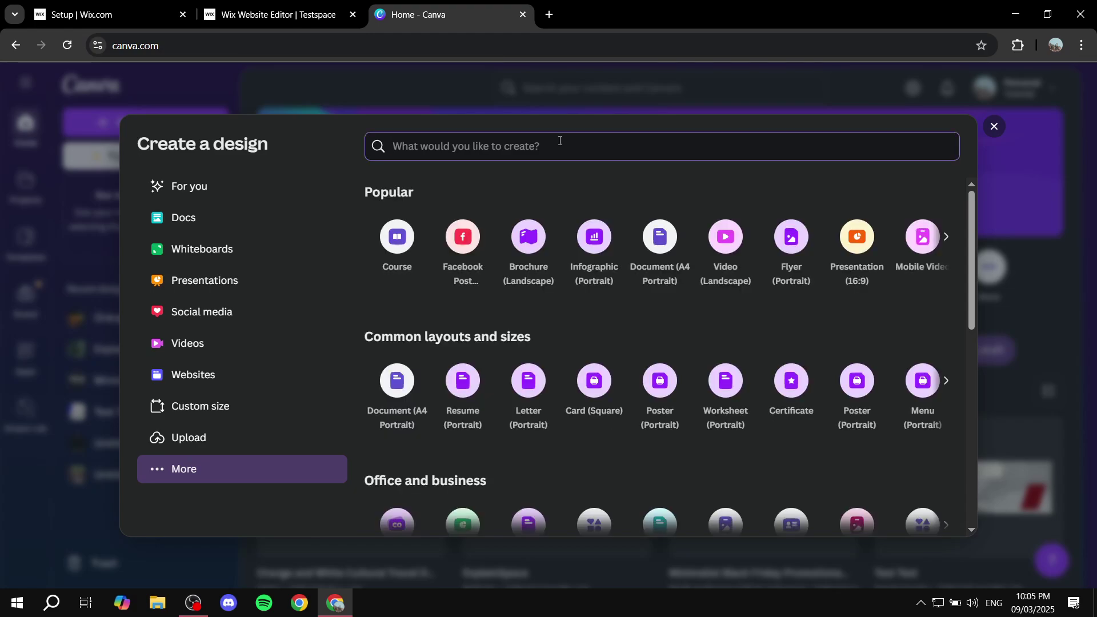
{"action": "type", "text": "Banner"}
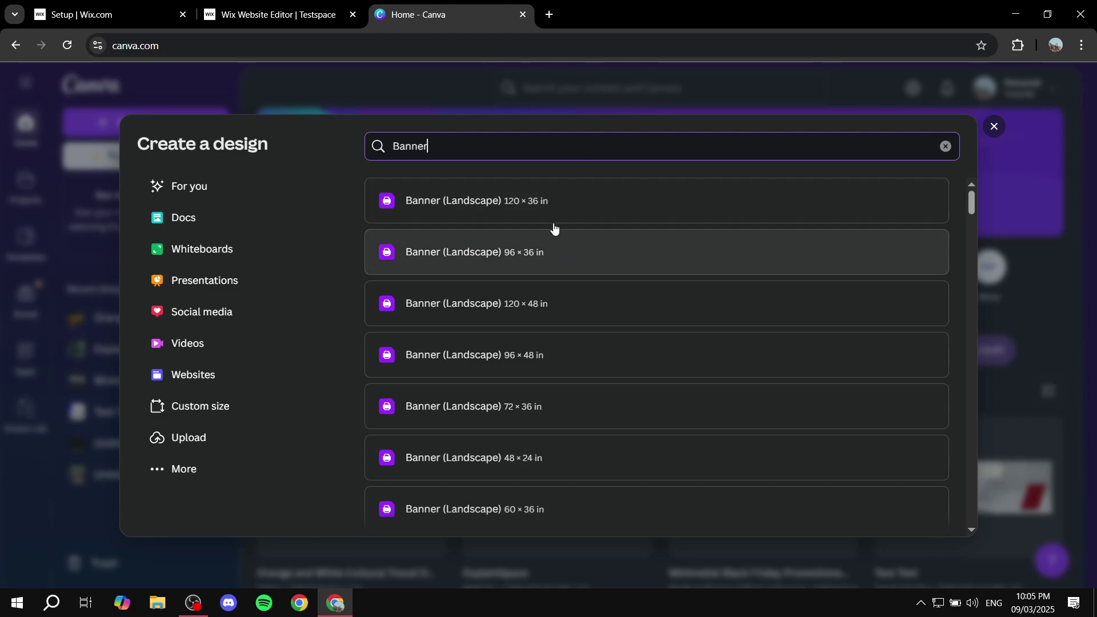
{"action": "scroll", "coordinate": [603, 248], "scroll_direction": "down", "scroll_amount": 5}
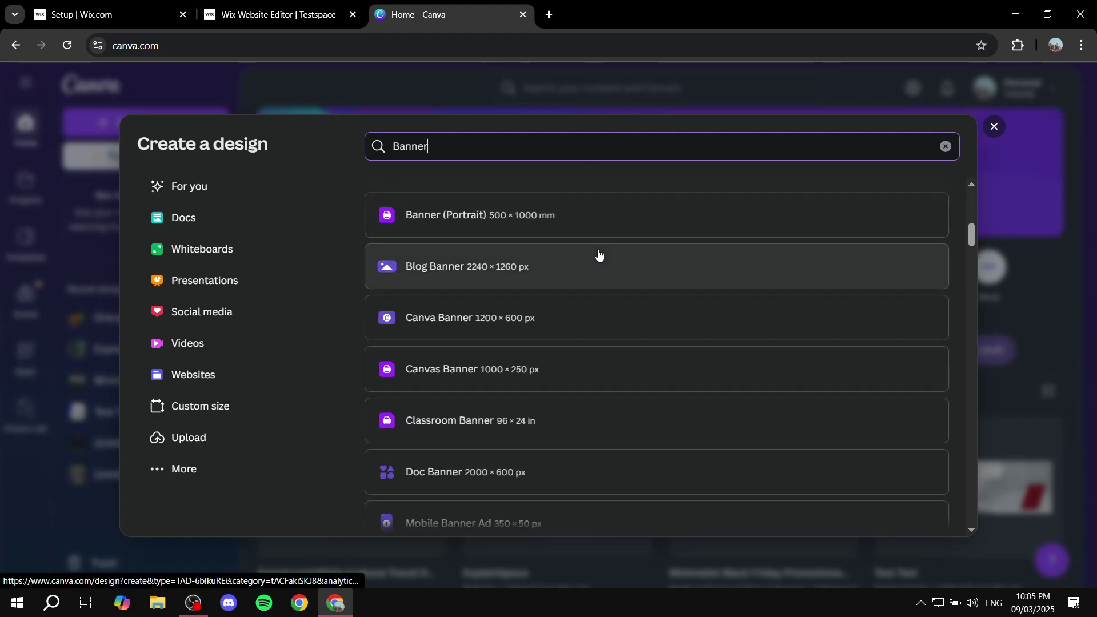
{"action": "scroll", "coordinate": [595, 255], "scroll_direction": "up", "scroll_amount": 3}
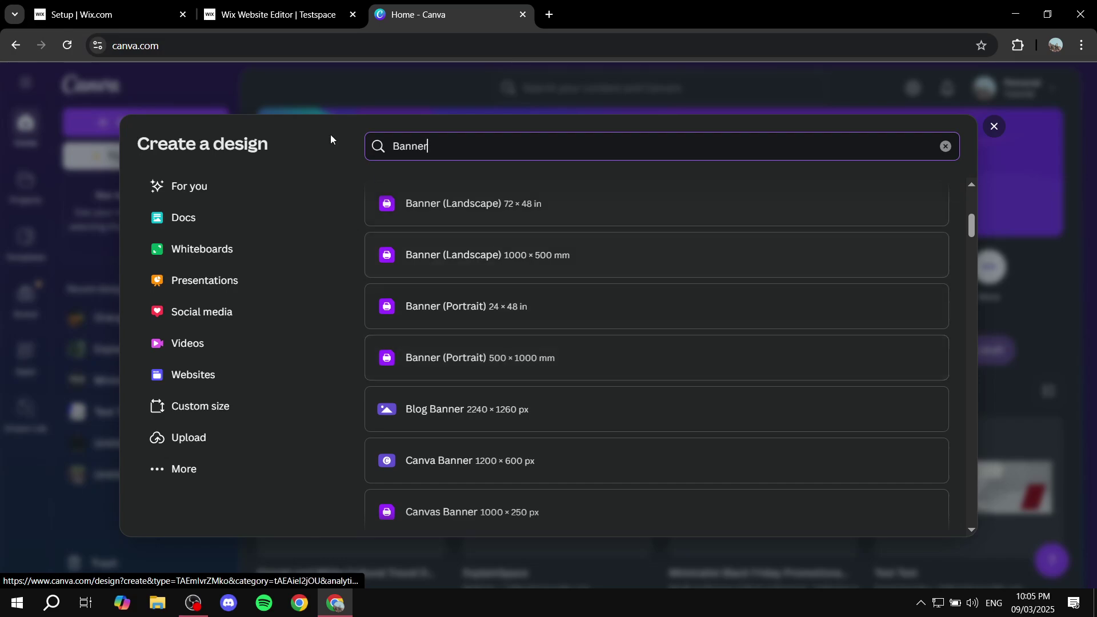
{"action": "left_click", "coordinate": [274, 14]}
{"action": "left_click_drag", "start_coordinate": [752, 215], "coordinate": [754, 409]}
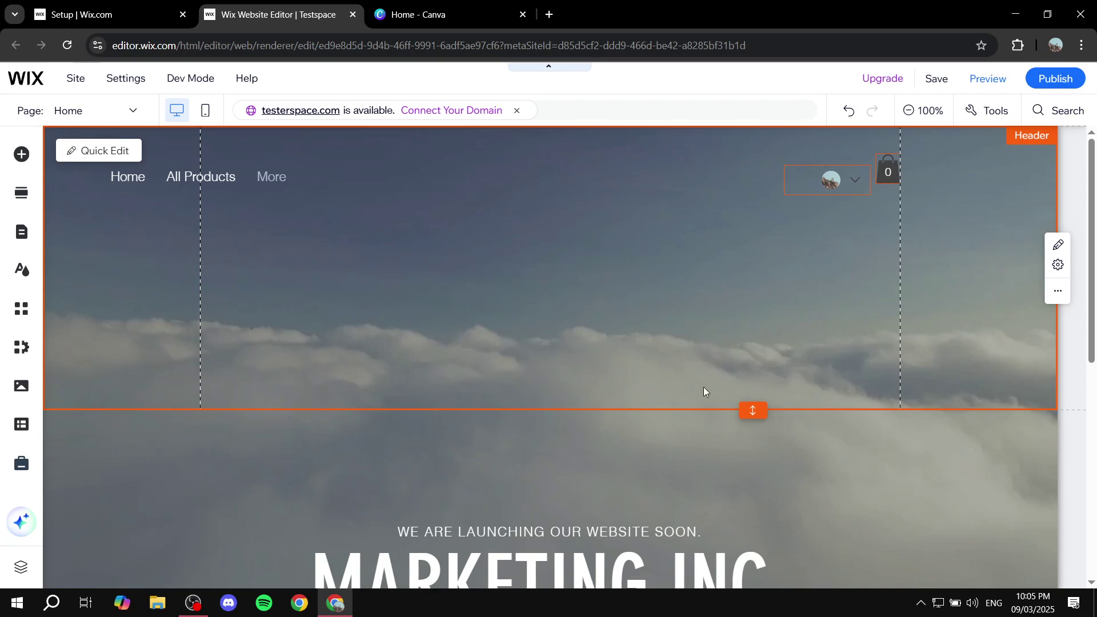
Shorten the Wix site header to about 203 px high, then return to Canva's Banner results
{"action": "left_click_drag", "start_coordinate": [753, 410], "coordinate": [753, 387]}
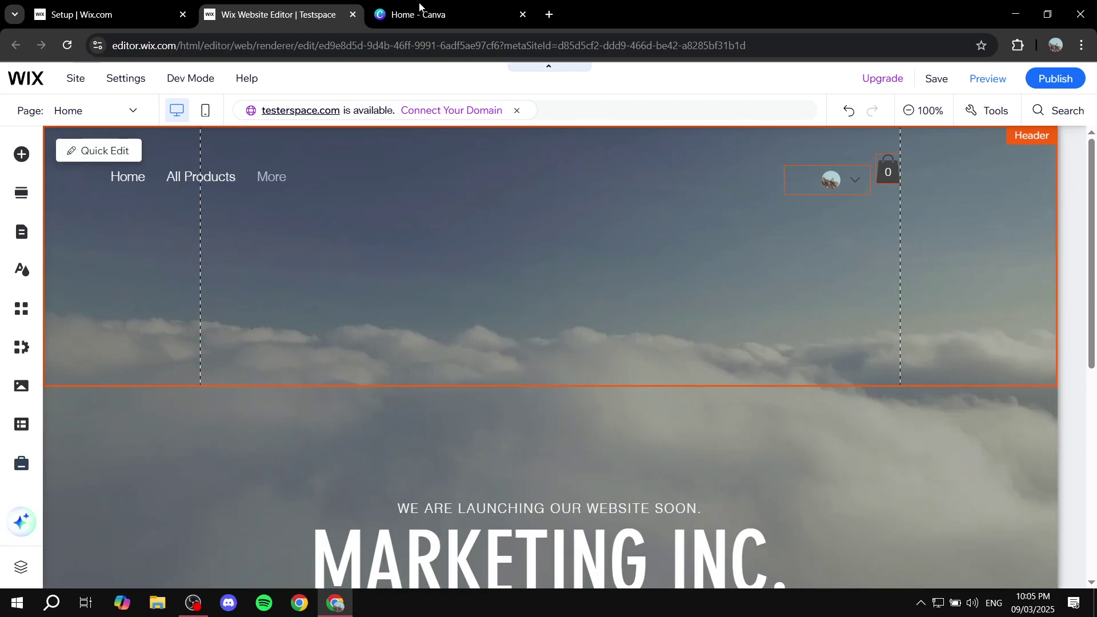
{"action": "left_click", "coordinate": [434, 14]}
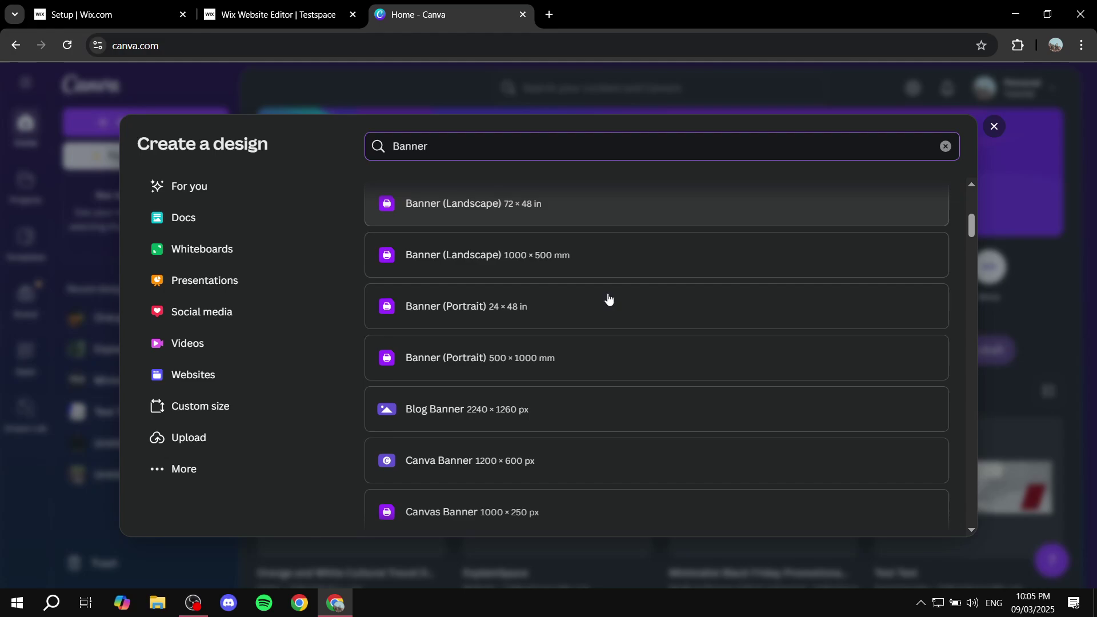
{"action": "key", "text": "ctrl+shift+Tab"}
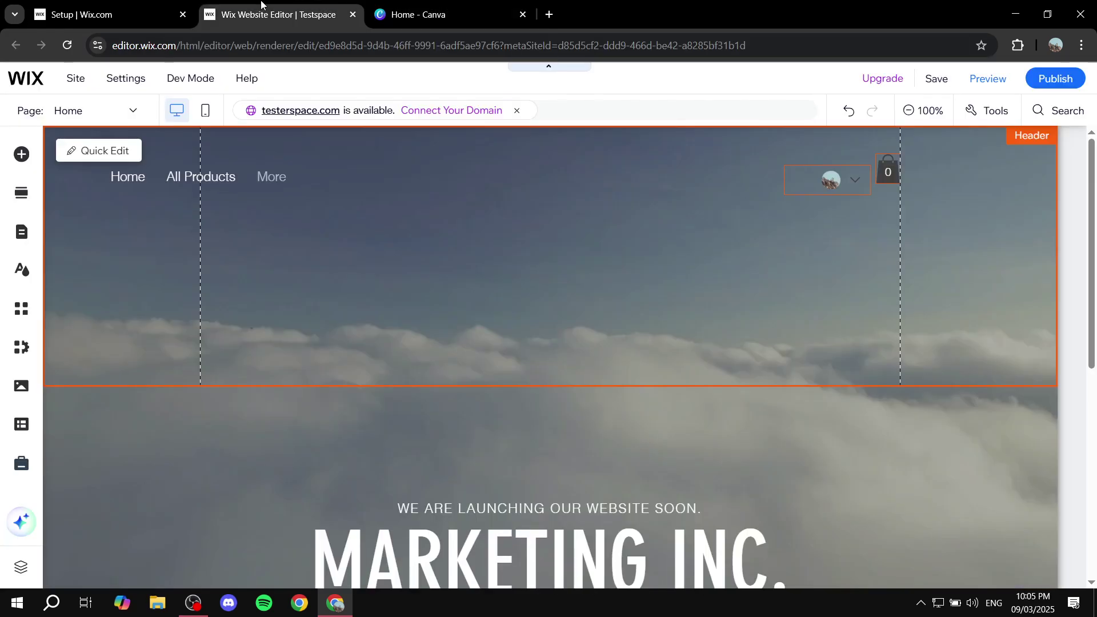
{"action": "left_click", "coordinate": [410, 3]}
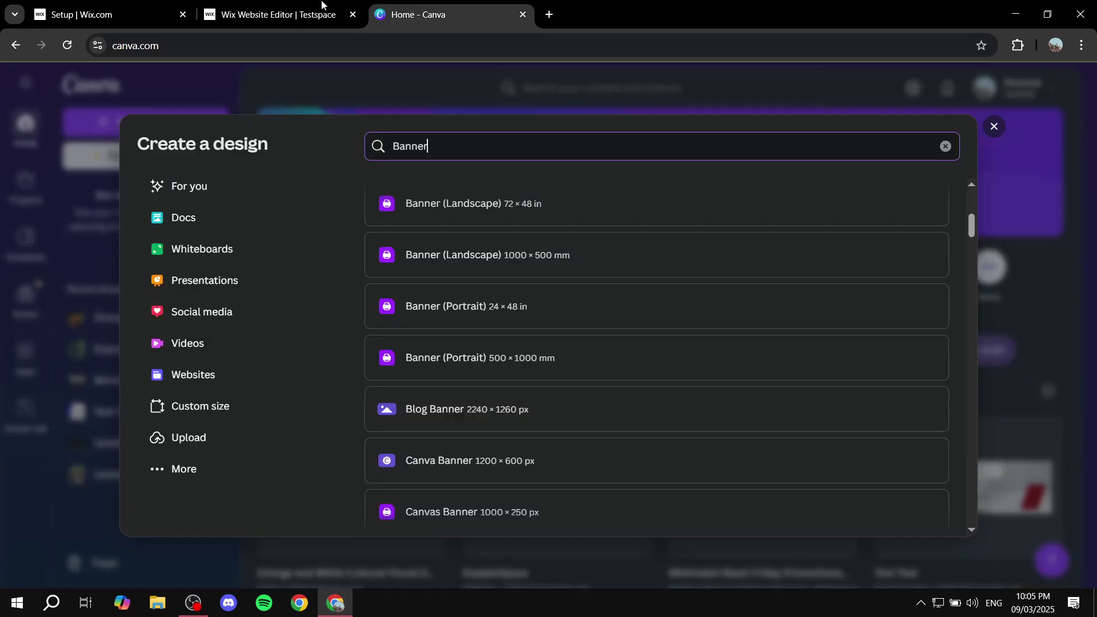
{"action": "key", "text": "ctrl+shift+Tab"}
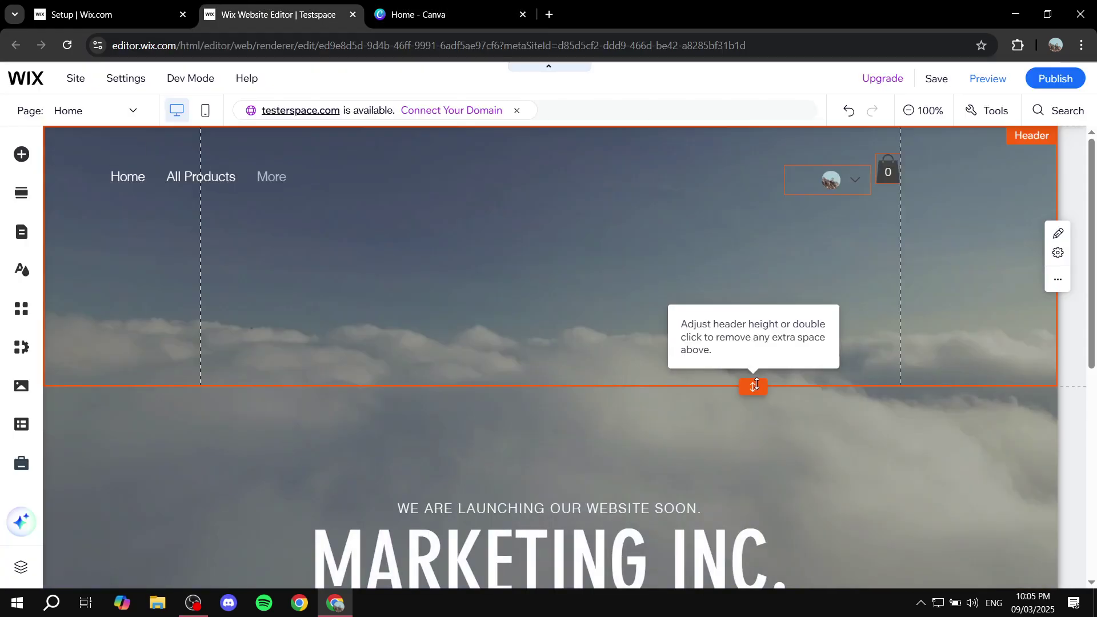
{"action": "left_click_drag", "start_coordinate": [754, 386], "coordinate": [752, 291]}
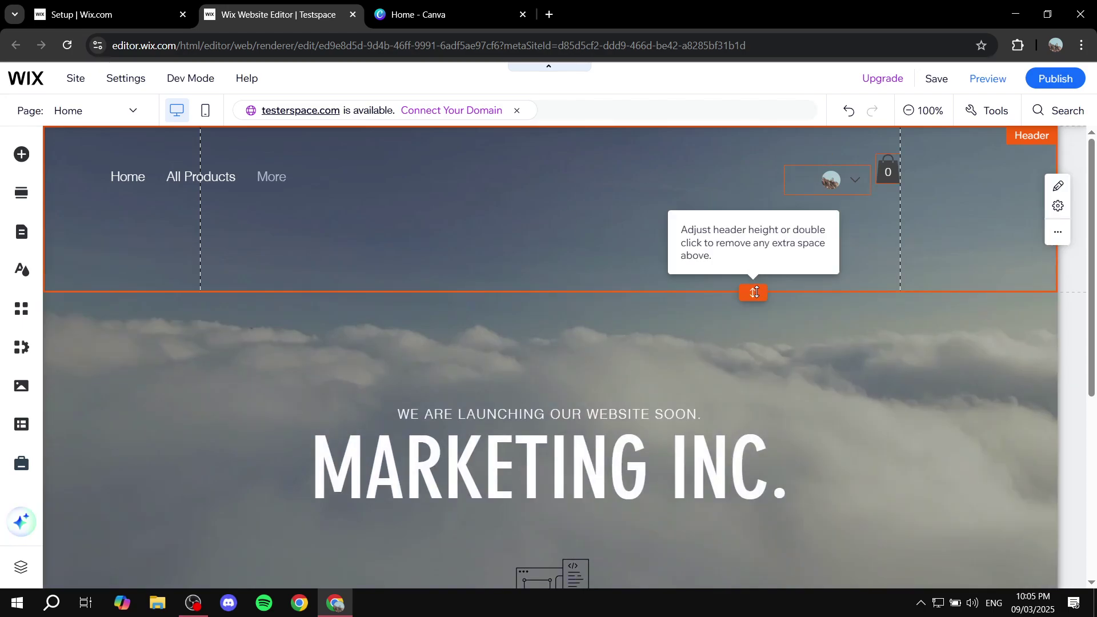
{"action": "left_click", "coordinate": [448, 5]}
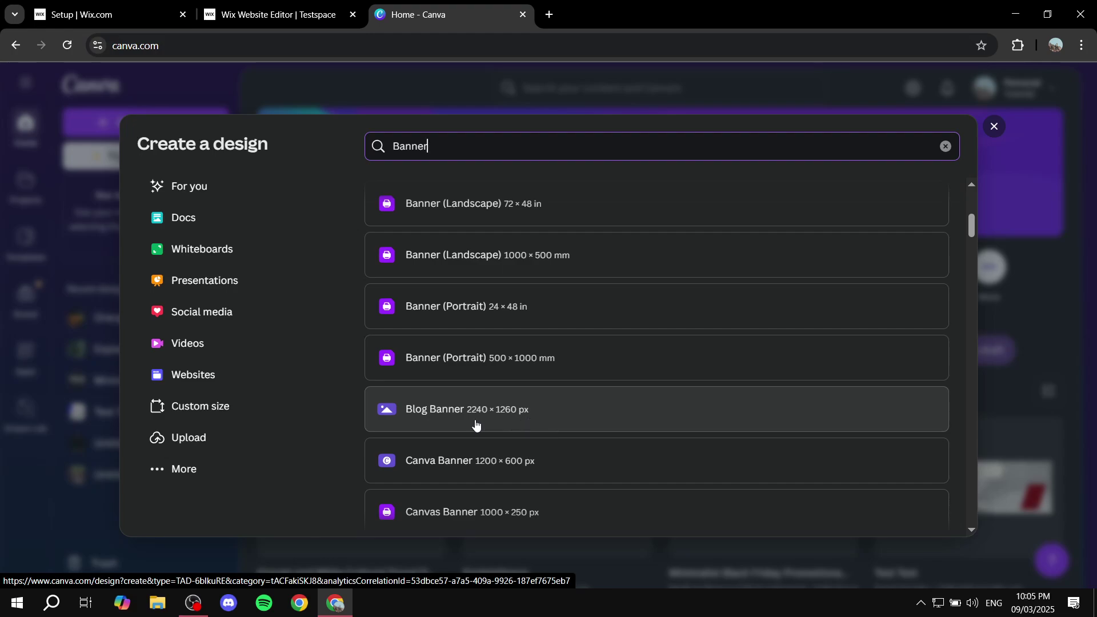
Start a new Blog Banner design at 2240 × 1260 px
{"action": "left_click", "coordinate": [511, 421]}
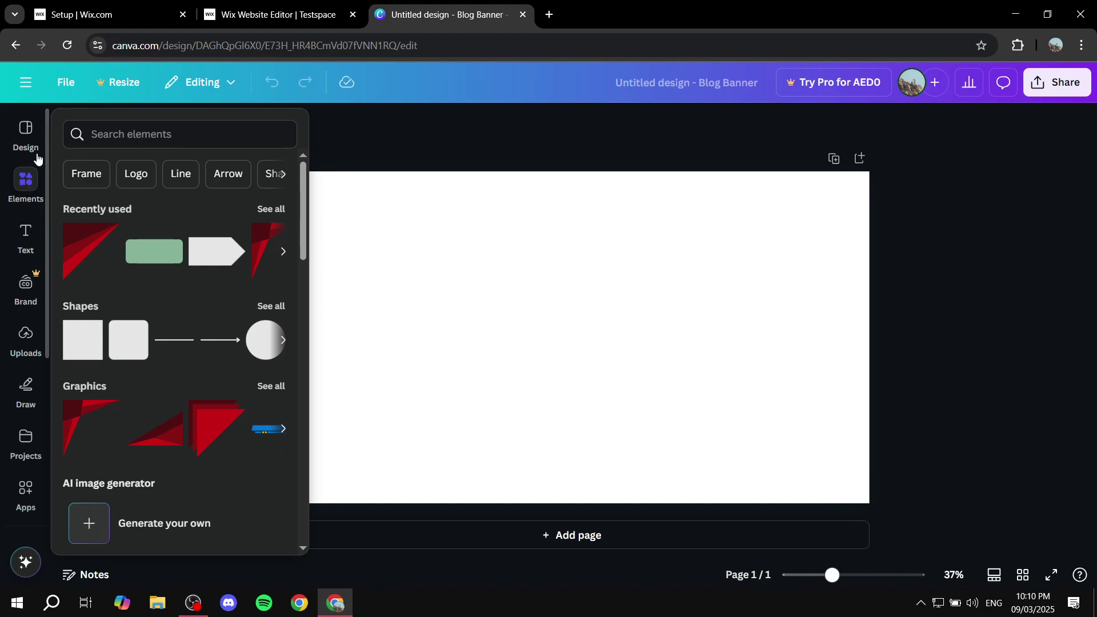
Place the uploaded grey polygon image on the banner and set it as the page background
{"action": "left_click", "coordinate": [26, 340]}
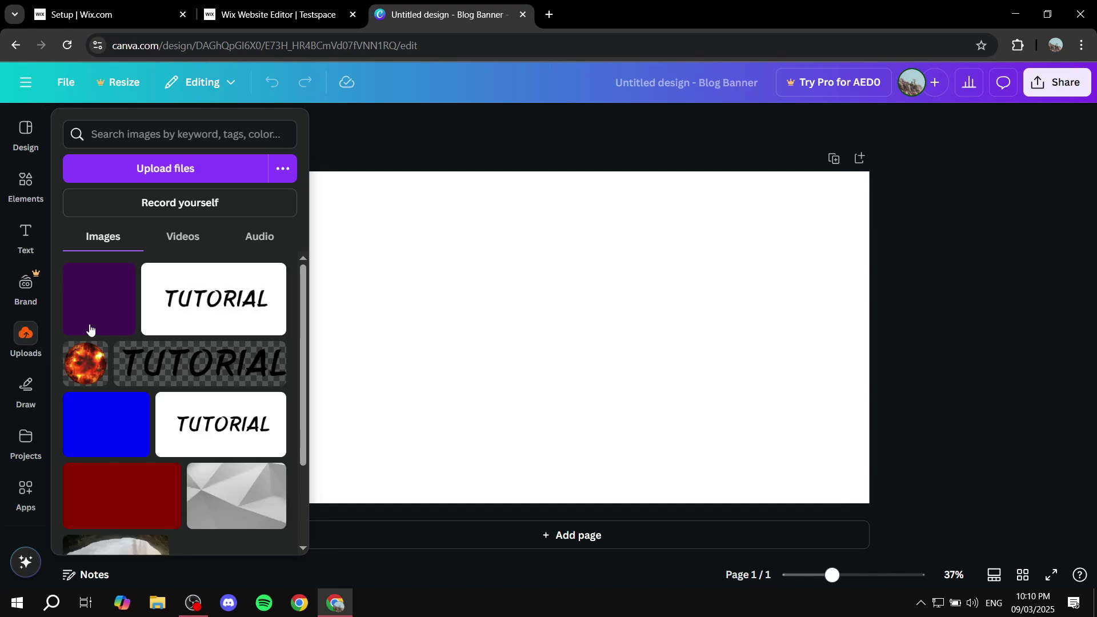
{"action": "left_click", "coordinate": [197, 169]}
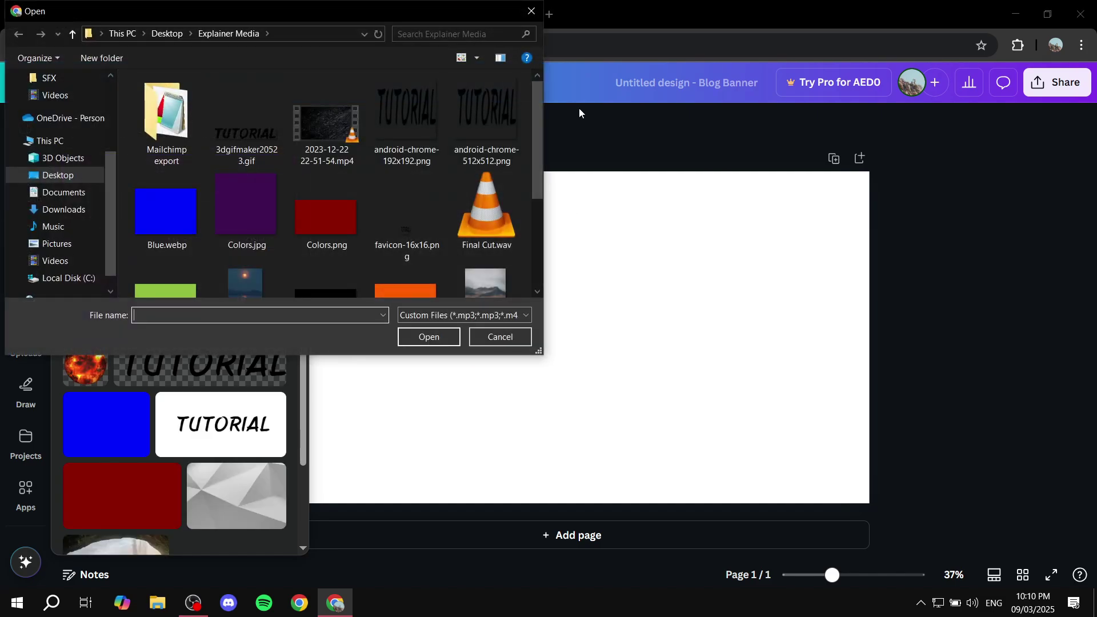
{"action": "left_click", "coordinate": [531, 10]}
{"action": "left_click", "coordinate": [26, 286]}
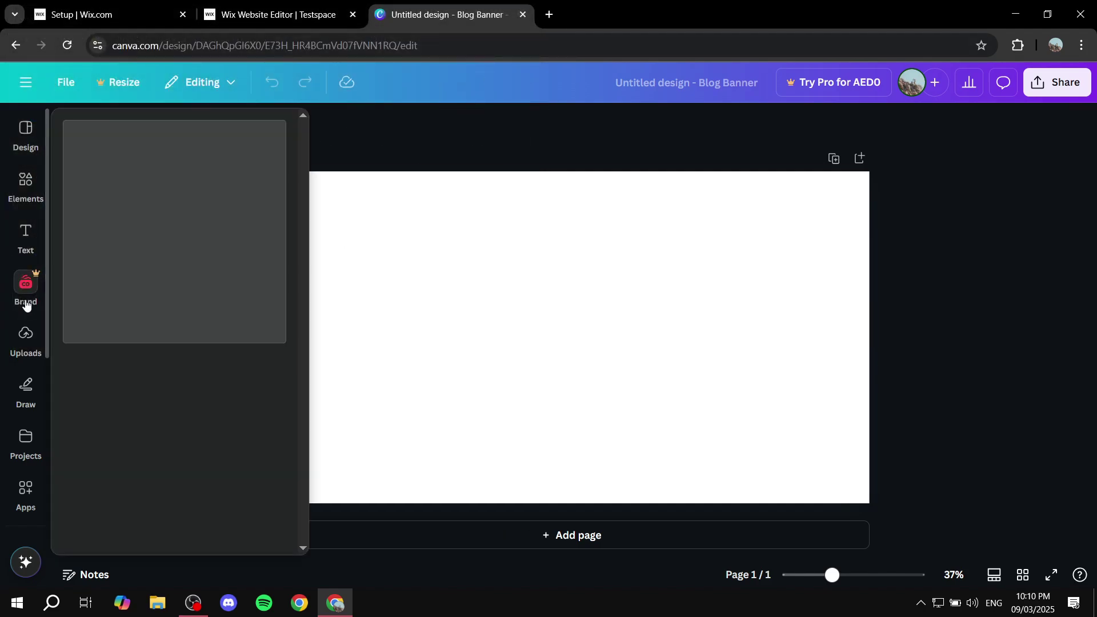
{"action": "left_click", "coordinate": [25, 340]}
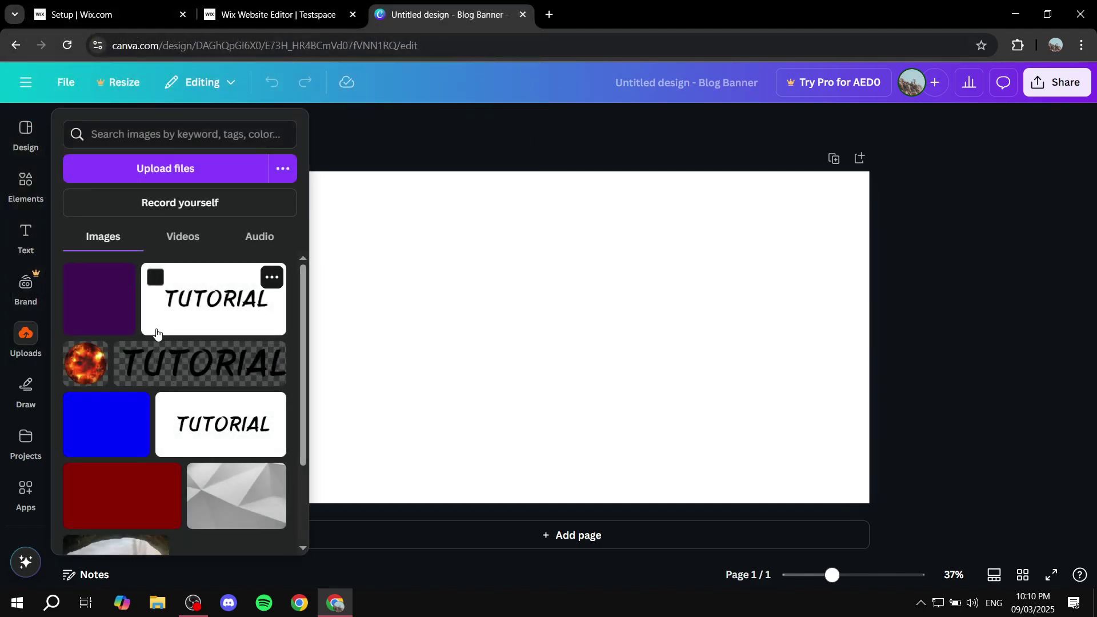
{"action": "left_click", "coordinate": [26, 183]}
{"action": "left_click", "coordinate": [15, 338]}
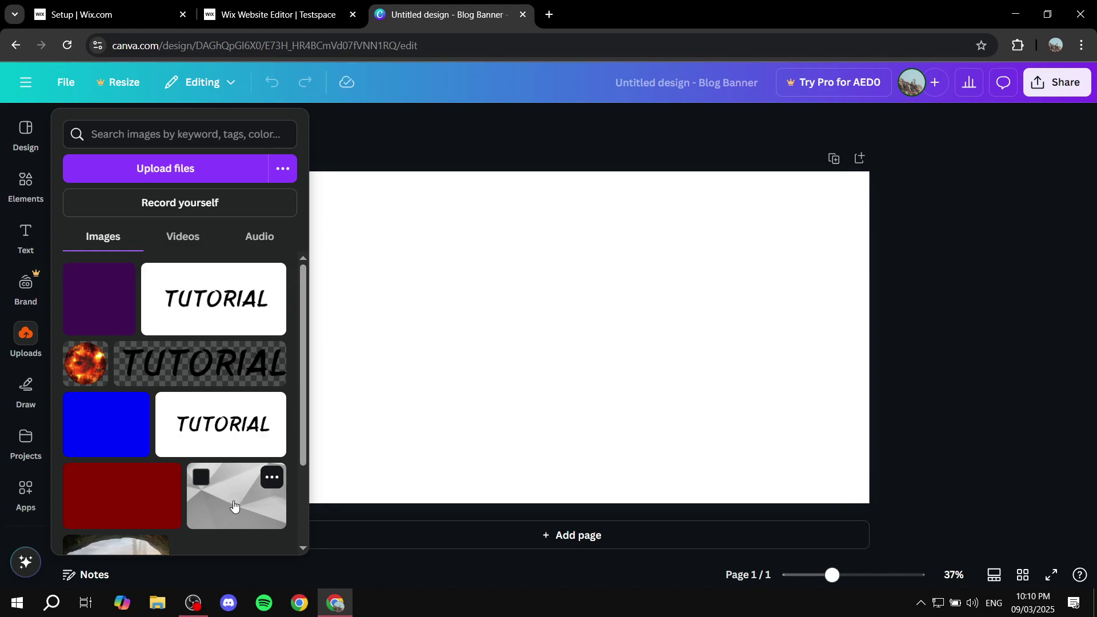
{"action": "left_click_drag", "start_coordinate": [233, 506], "coordinate": [427, 269]}
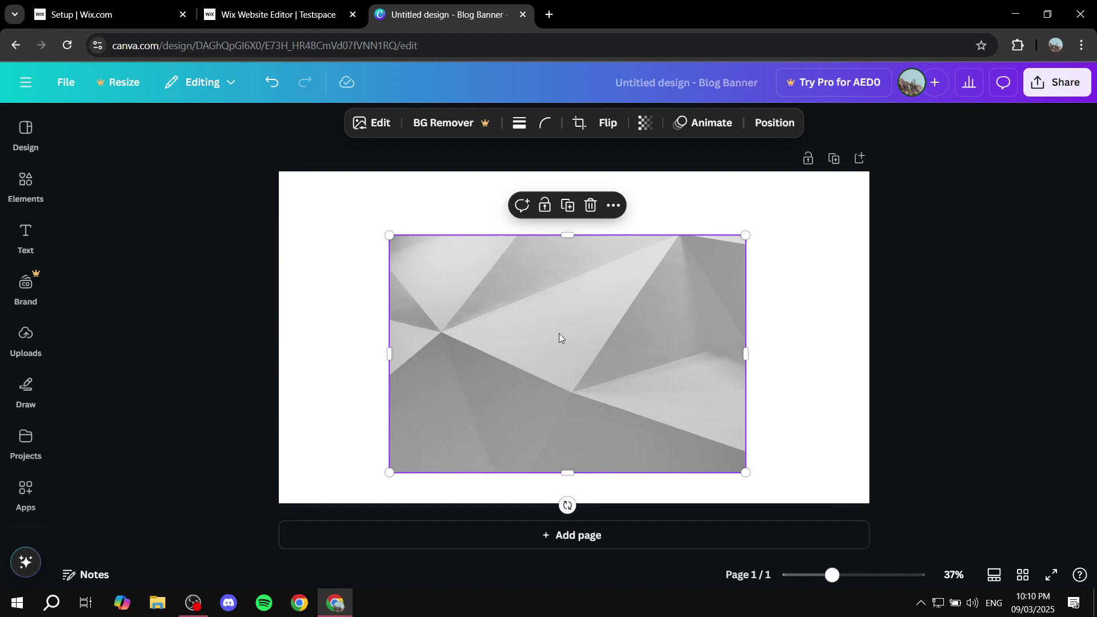
{"action": "right_click", "coordinate": [537, 296]}
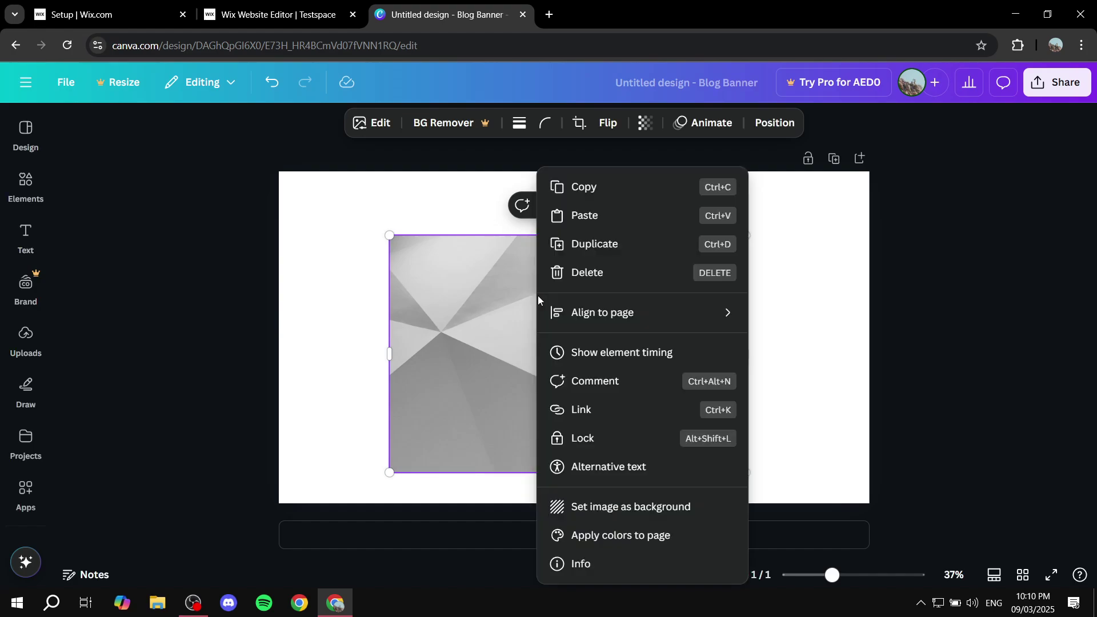
{"action": "left_click", "coordinate": [657, 508]}
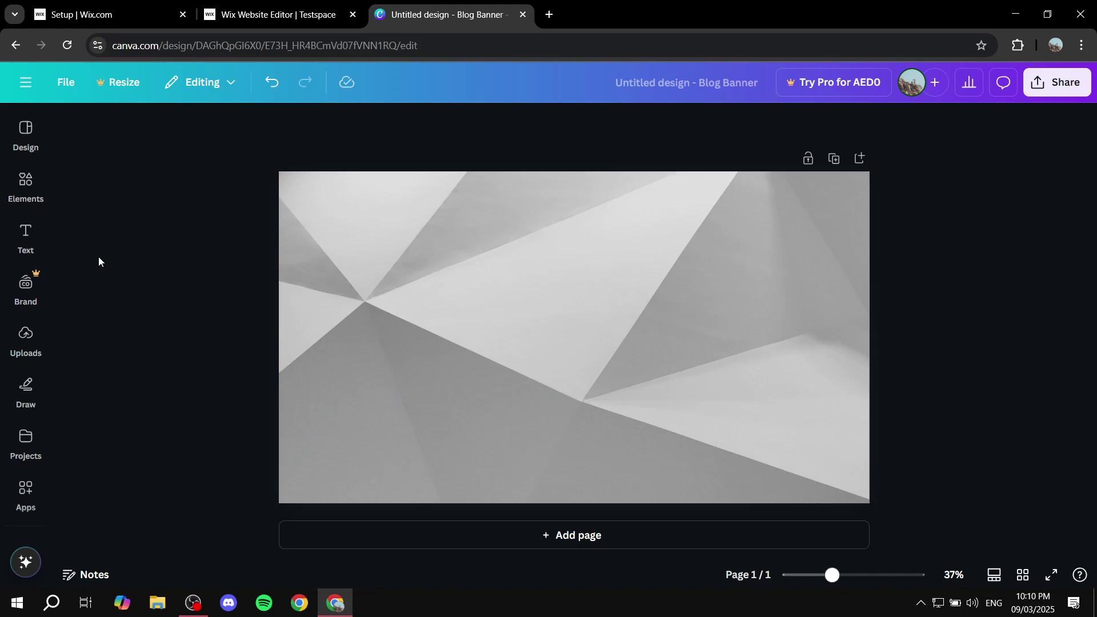
Bring up Canva's text styles via Elements, then Text
{"action": "left_click", "coordinate": [23, 182]}
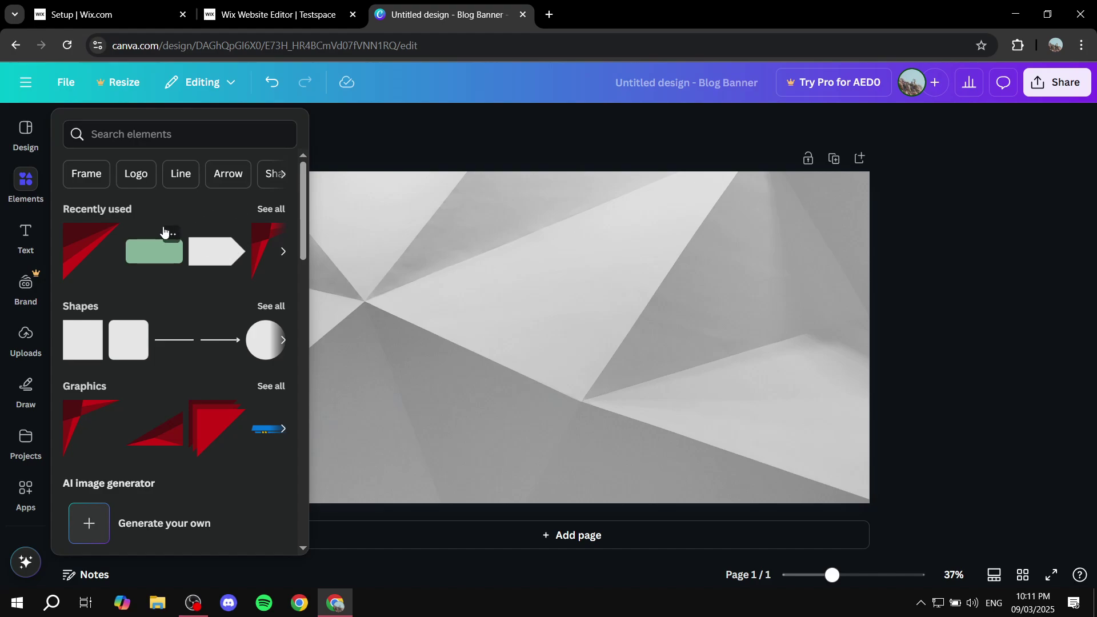
{"action": "left_click", "coordinate": [17, 240]}
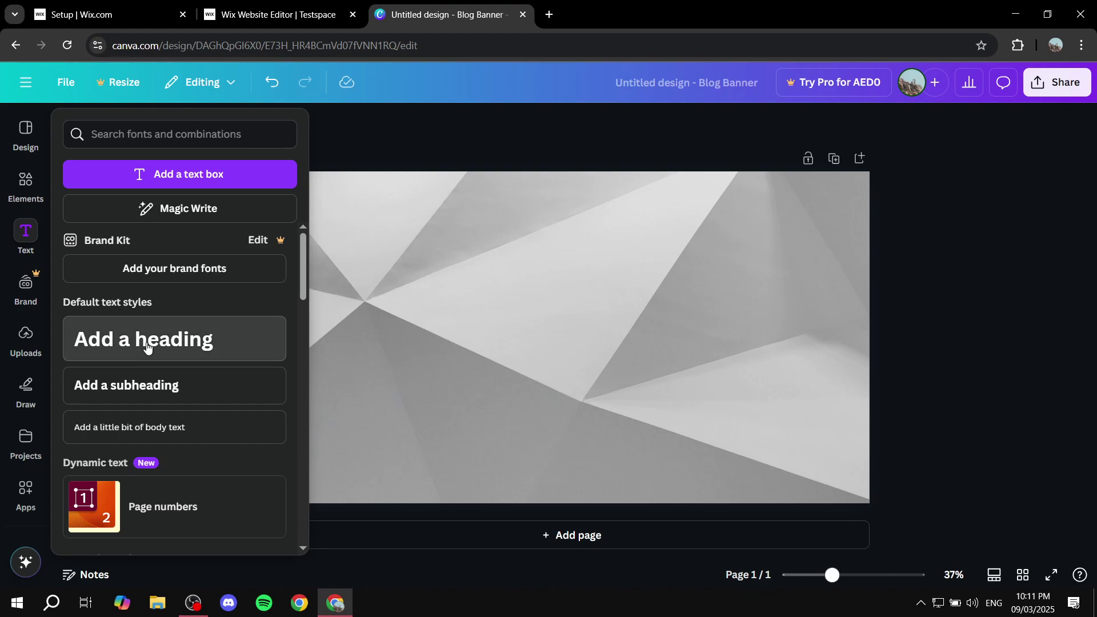
Drop a bold 'Add a heading' text box onto the grey banner and reselect it
{"action": "left_click_drag", "start_coordinate": [147, 355], "coordinate": [434, 305]}
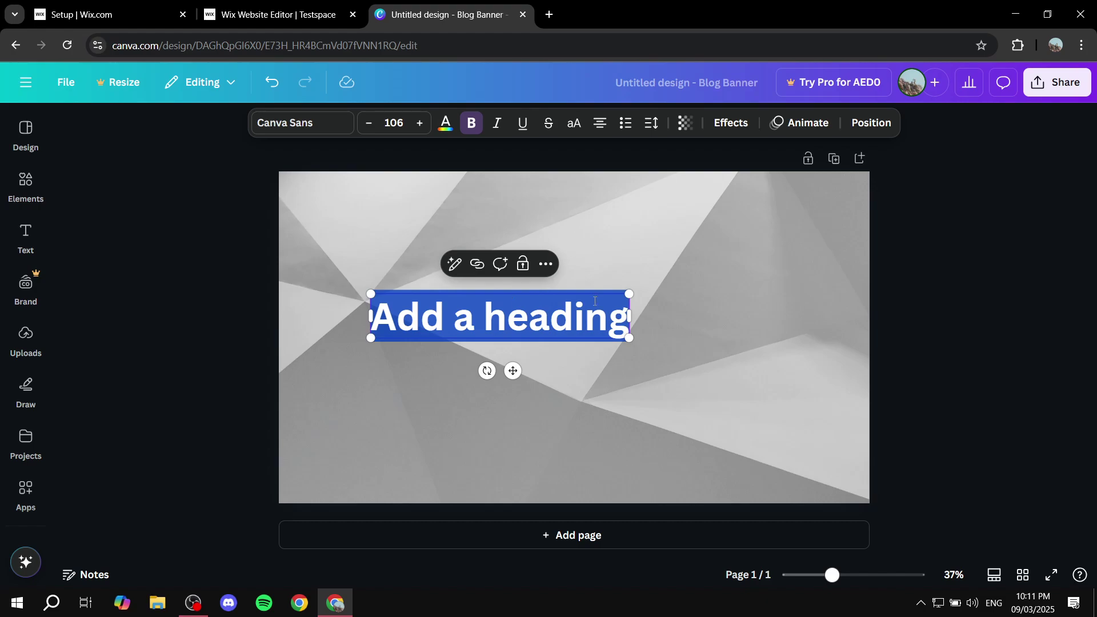
{"action": "left_click", "coordinate": [651, 365]}
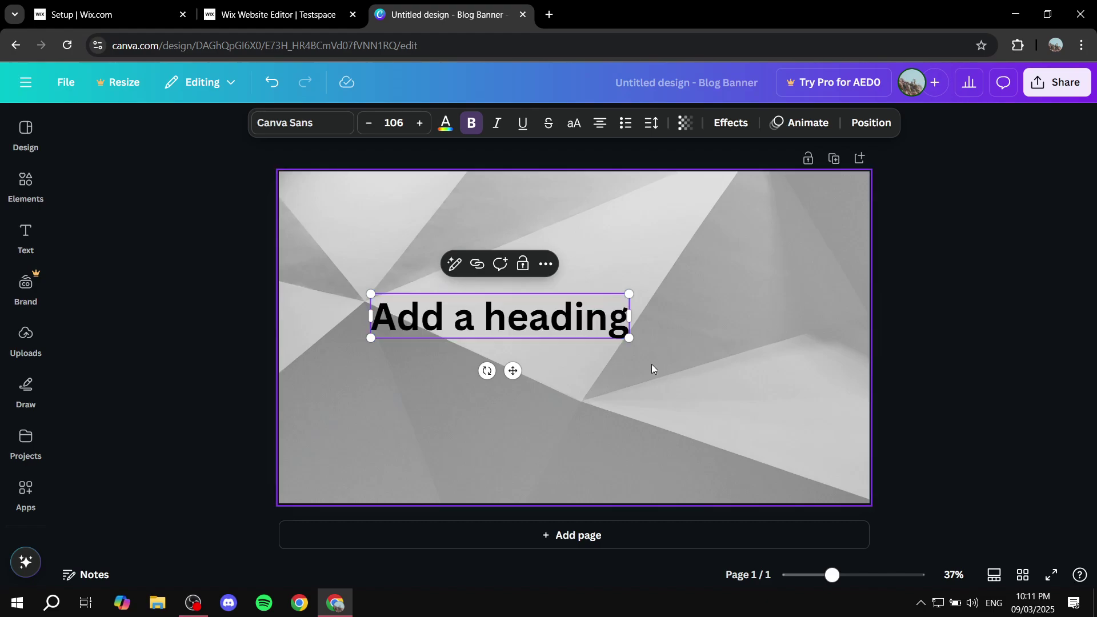
{"action": "double_click", "coordinate": [573, 324]}
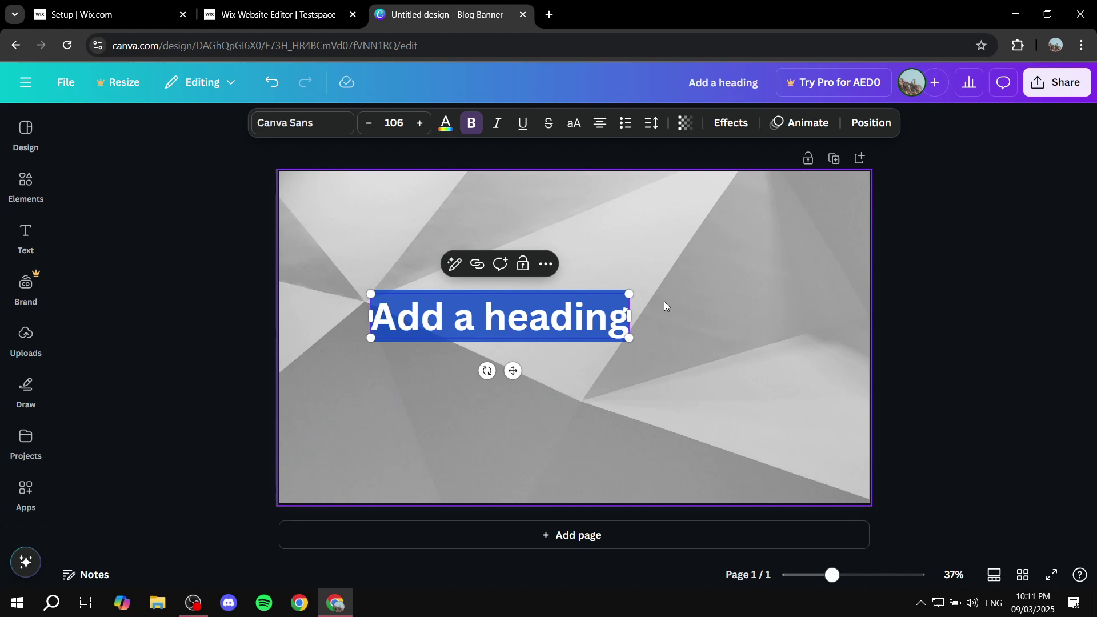
{"action": "left_click", "coordinate": [575, 368]}
{"action": "left_click", "coordinate": [557, 330]}
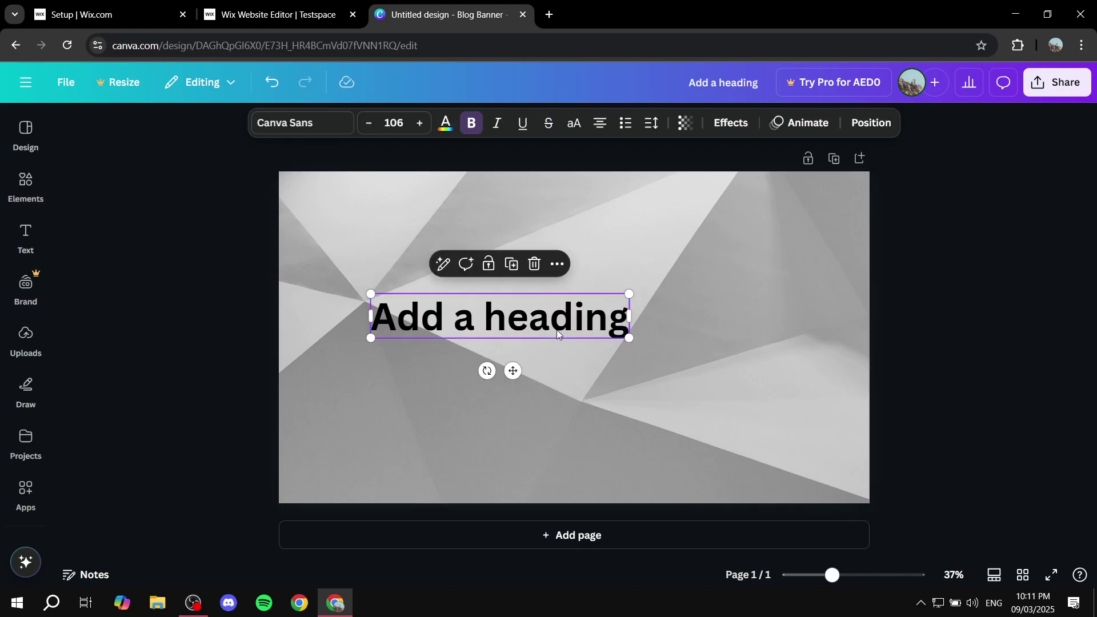
Replace the placeholder heading with the uploaded TUTORIAL lettering image, shrunk and centred
{"action": "key", "text": "Delete"}
{"action": "left_click", "coordinate": [27, 337]}
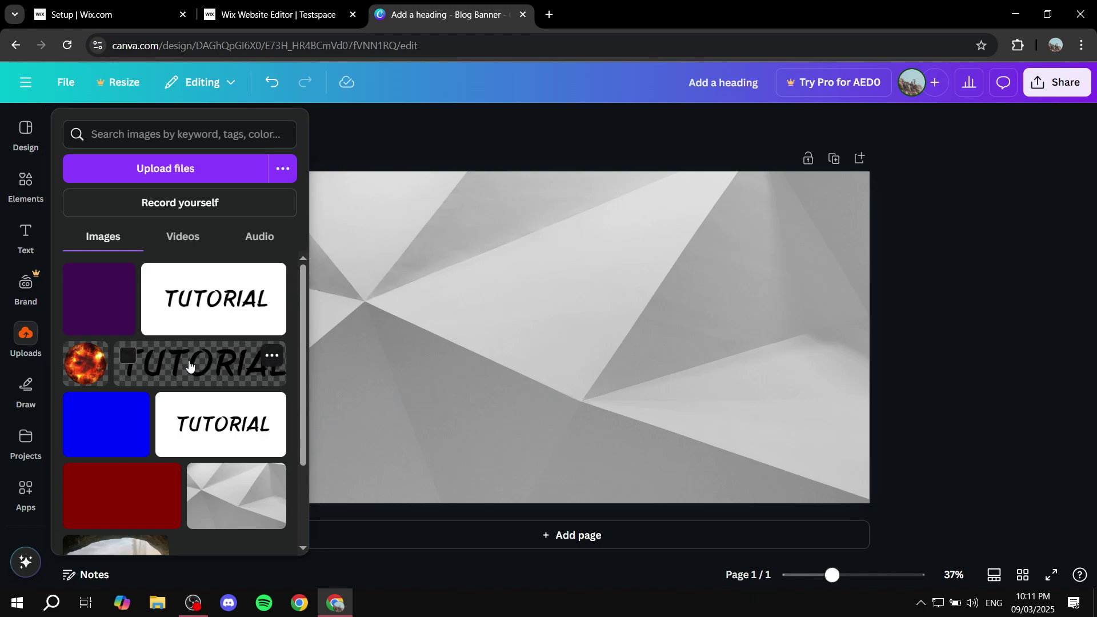
{"action": "left_click_drag", "start_coordinate": [189, 366], "coordinate": [589, 344]}
{"action": "left_click_drag", "start_coordinate": [748, 384], "coordinate": [685, 364]}
{"action": "left_click_drag", "start_coordinate": [600, 341], "coordinate": [629, 347]}
{"action": "left_click", "coordinate": [797, 330]}
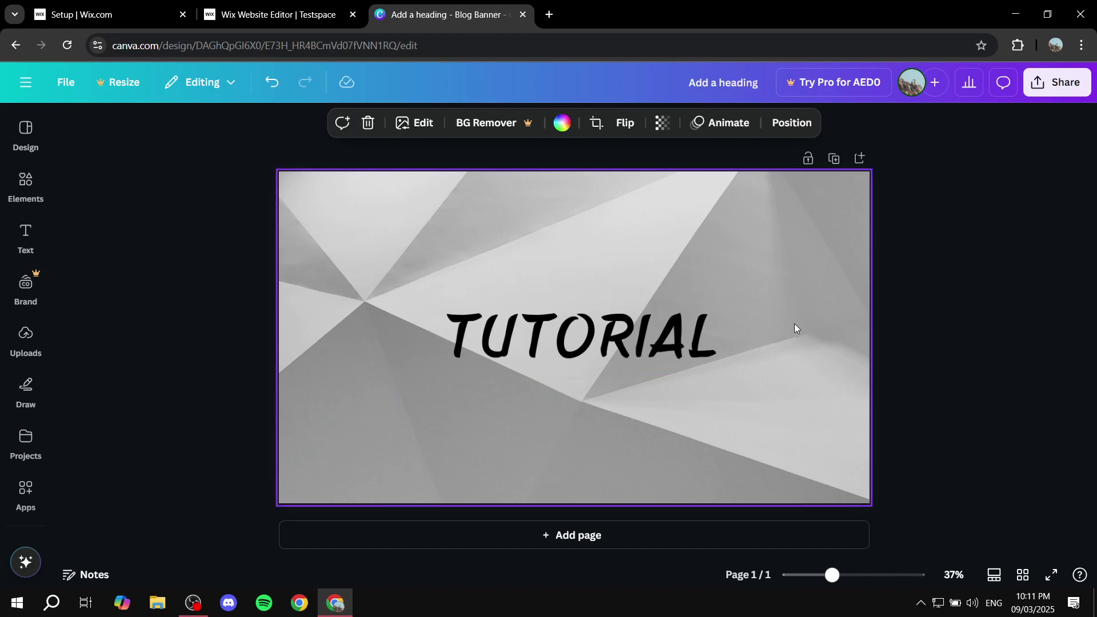
{"action": "left_click", "coordinate": [1003, 320]}
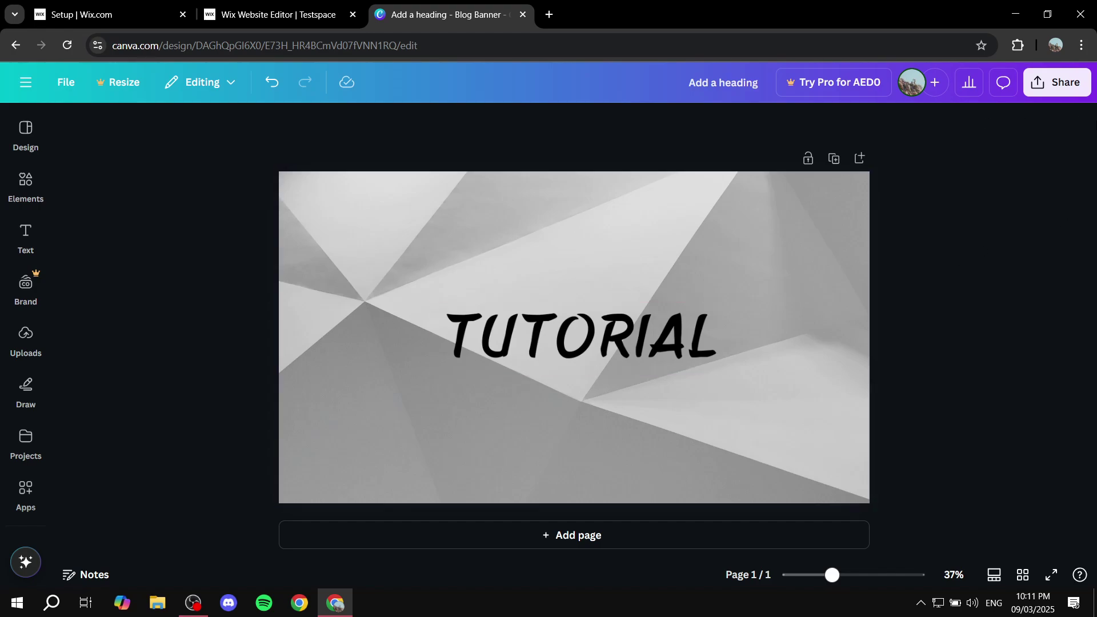
Download the banner as PNG (Add a heading.png) and return to the Wix editor
{"action": "left_click", "coordinate": [1078, 85]}
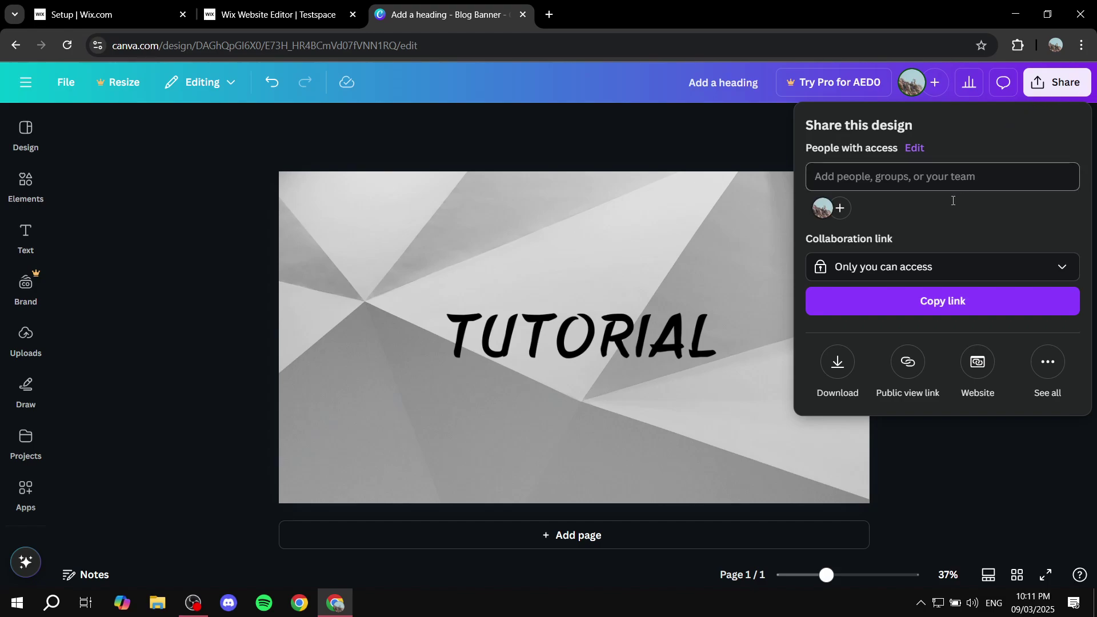
{"action": "left_click", "coordinate": [836, 364]}
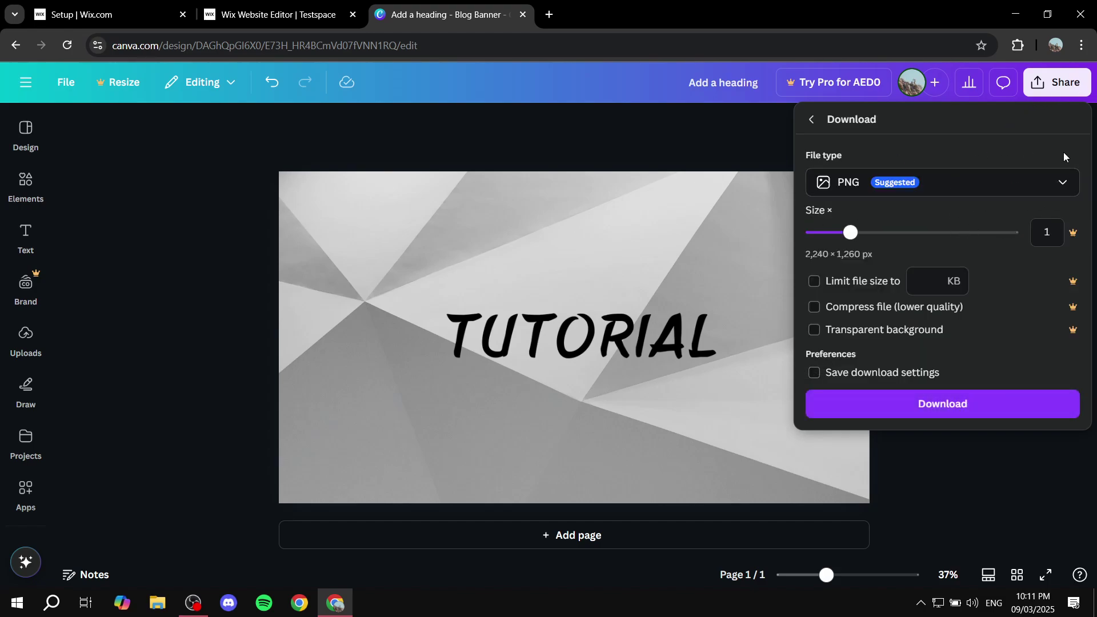
{"action": "left_click", "coordinate": [971, 405]}
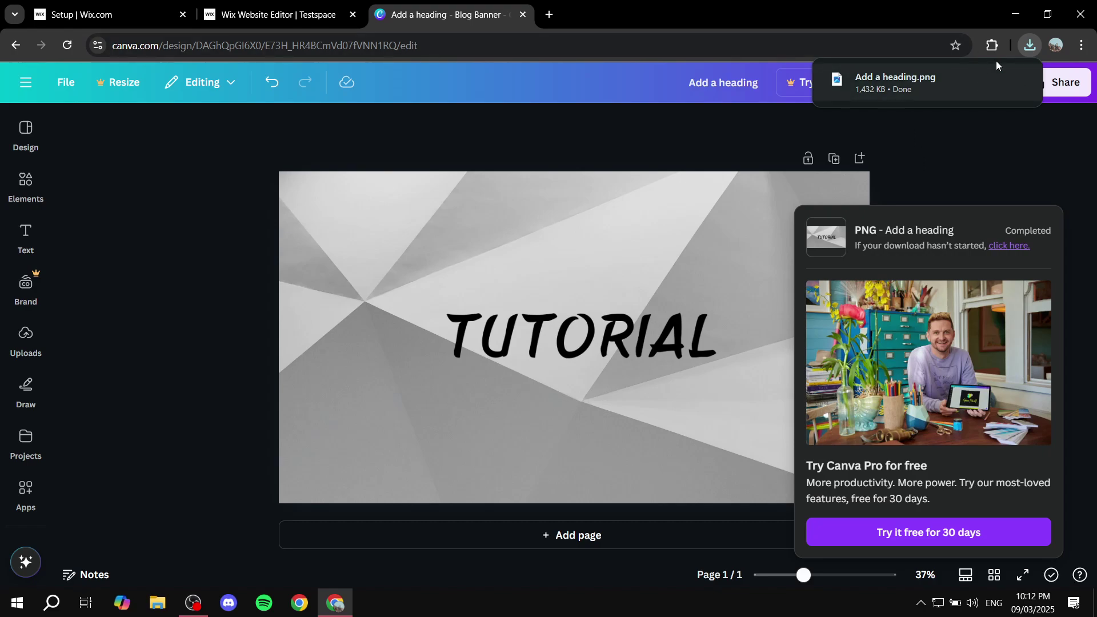
{"action": "left_click", "coordinate": [301, 4]}
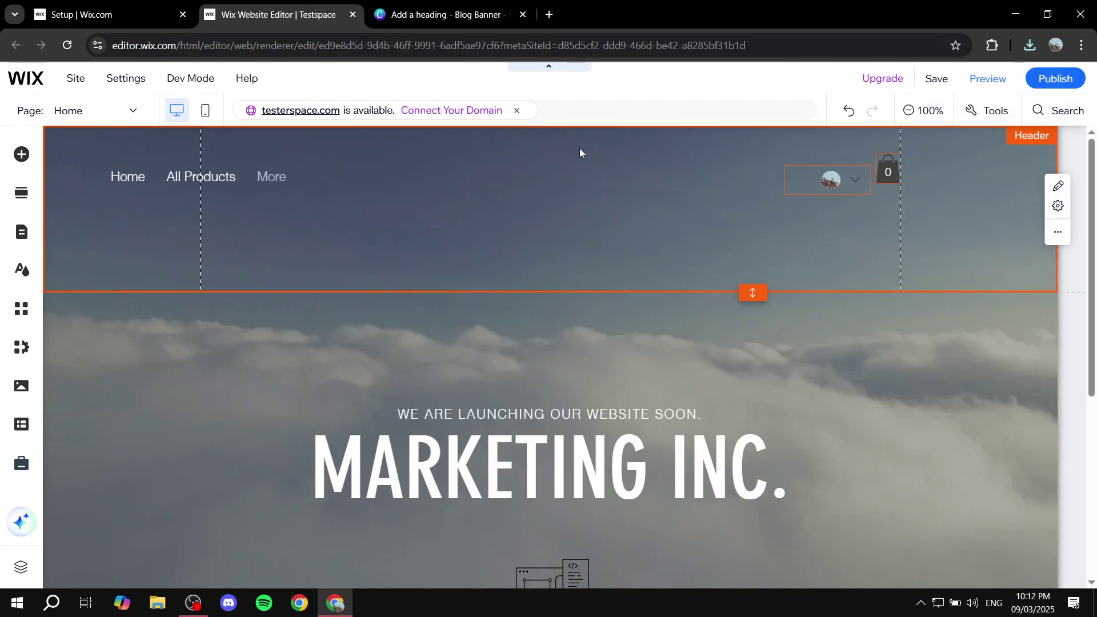
Upload Add a heading.png from the Downloads folder to the Wix Site Files
{"action": "left_click", "coordinate": [17, 154]}
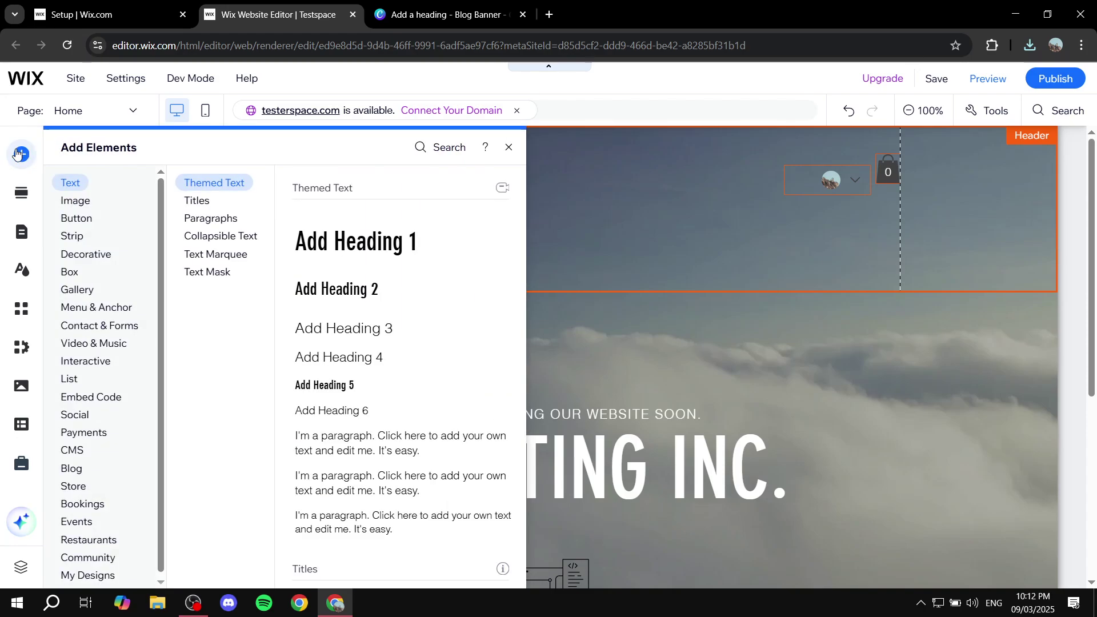
{"action": "left_click", "coordinate": [74, 198]}
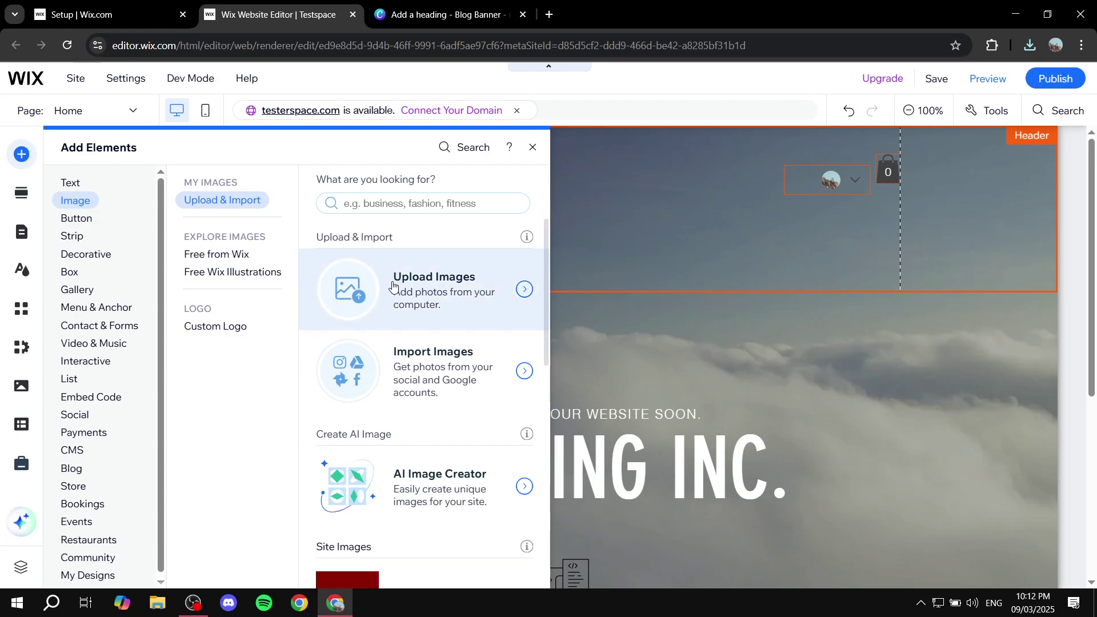
{"action": "left_click", "coordinate": [357, 284]}
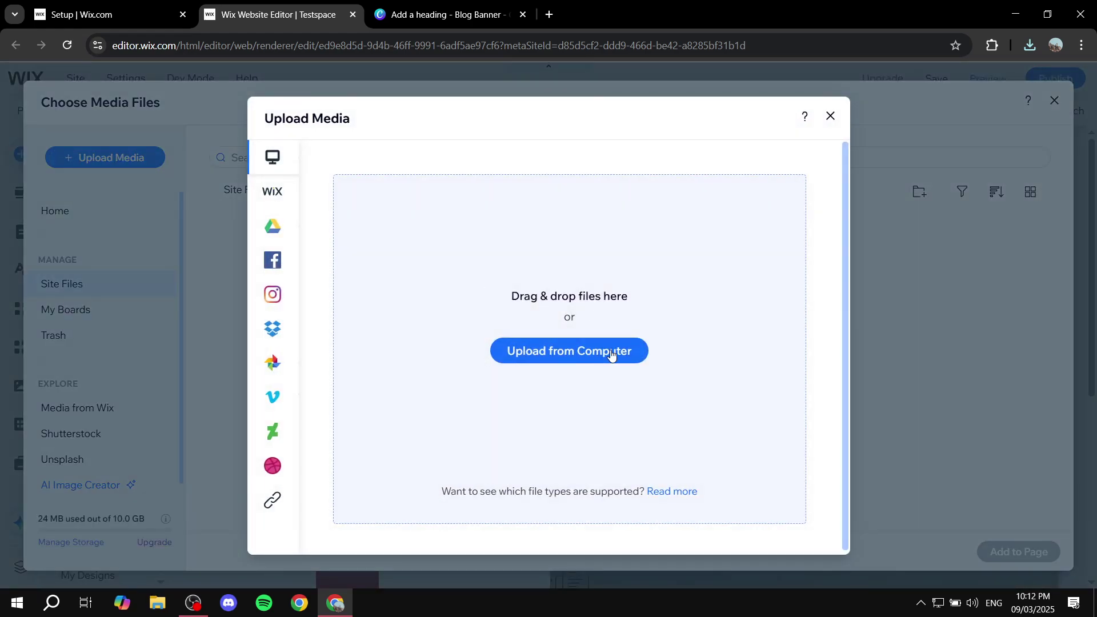
{"action": "left_click", "coordinate": [533, 352]}
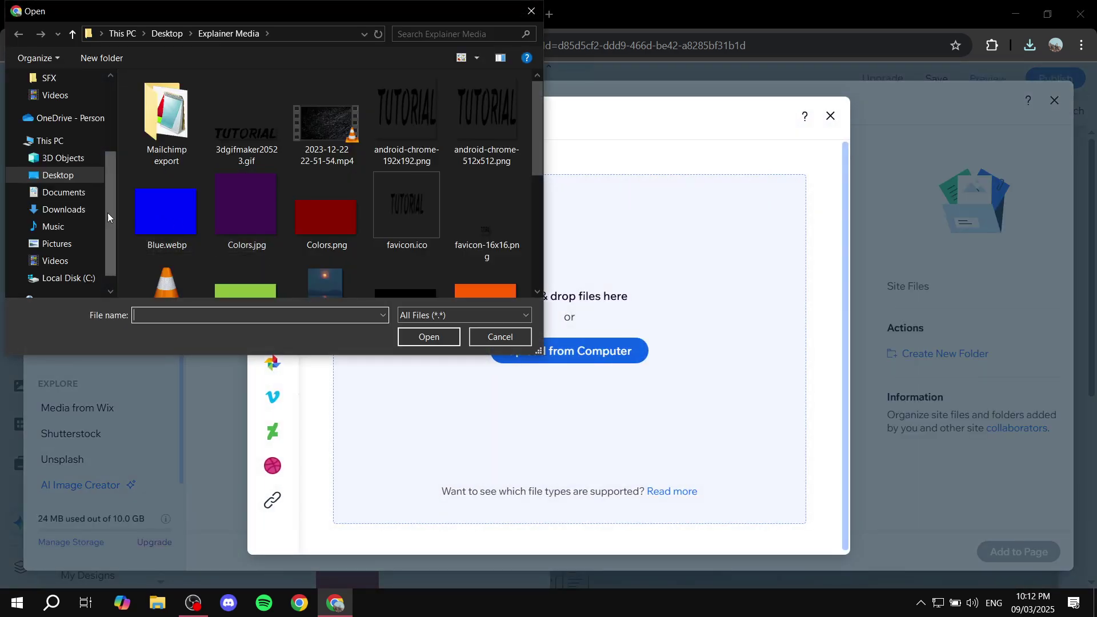
{"action": "left_click", "coordinate": [63, 210]}
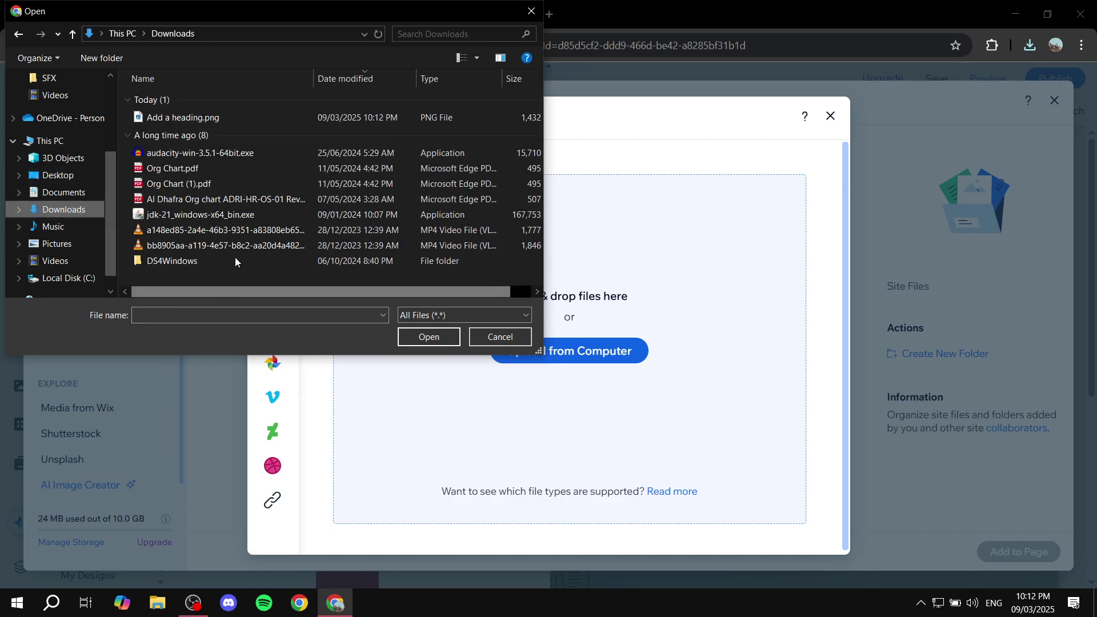
{"action": "double_click", "coordinate": [373, 117]}
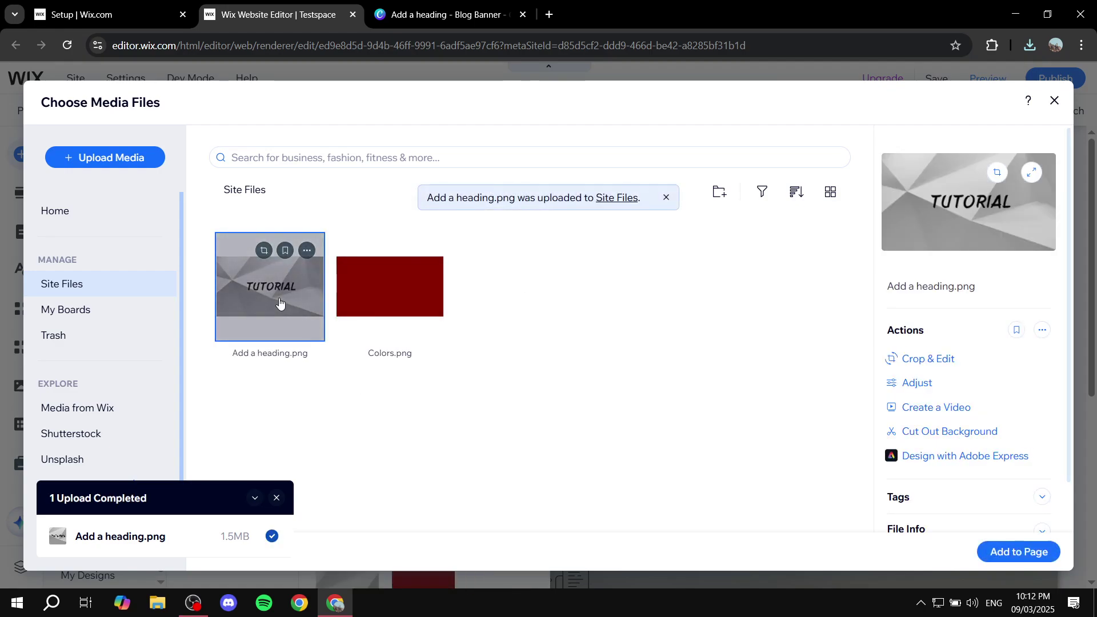
Place the TUTORIAL banner on the page and resize it into the header, about 421 × 217 px
{"action": "left_click", "coordinate": [1018, 552]}
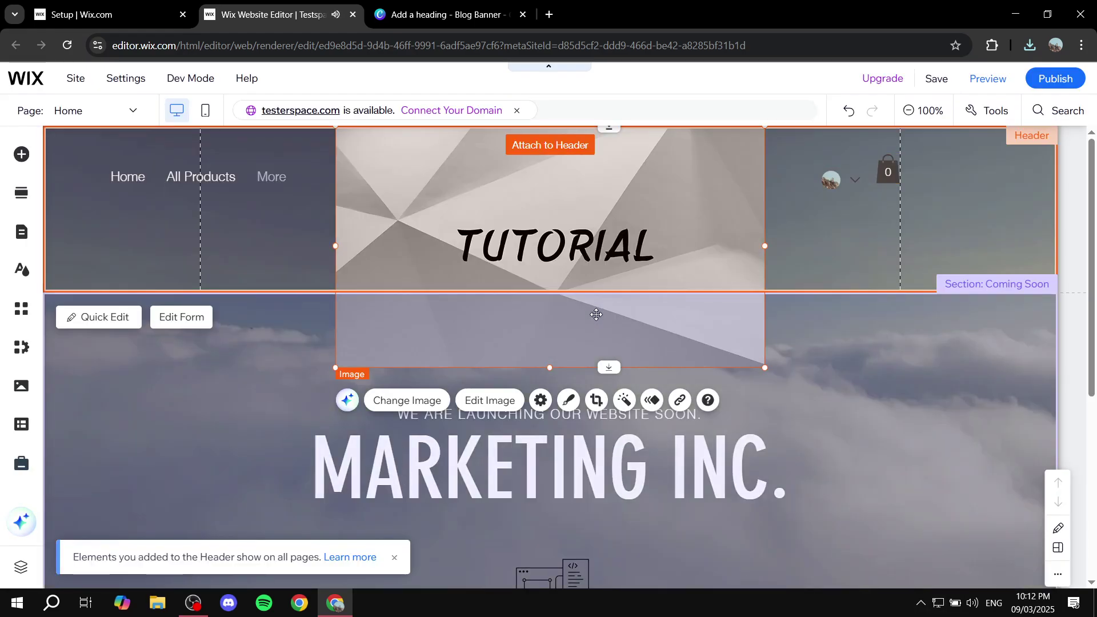
{"action": "left_click", "coordinate": [749, 441]}
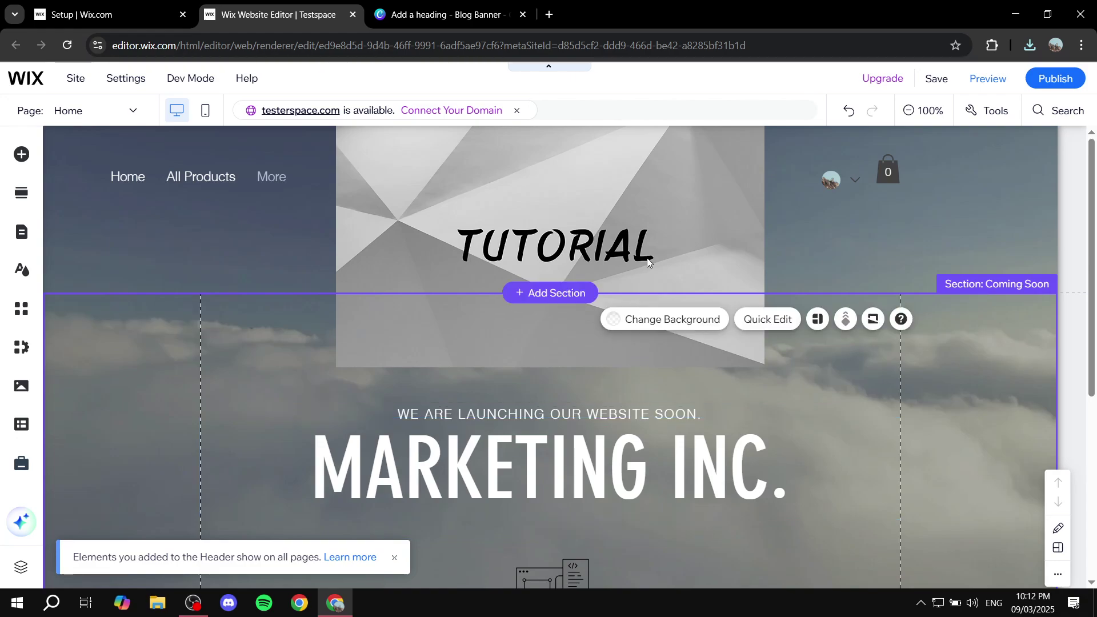
{"action": "left_click_drag", "start_coordinate": [646, 259], "coordinate": [621, 244]}
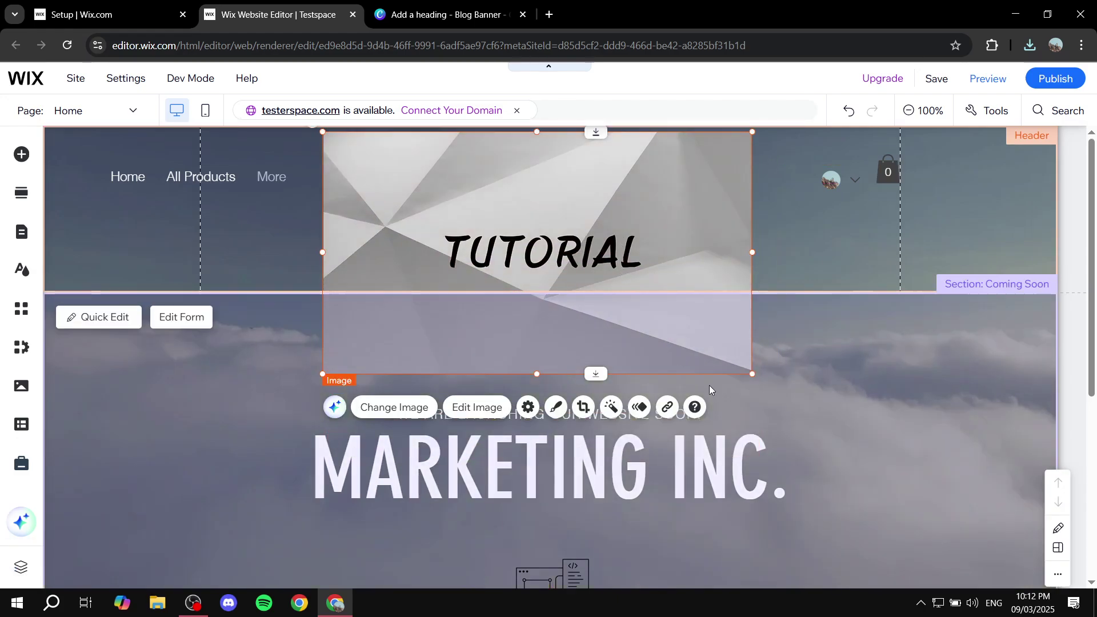
{"action": "left_click_drag", "start_coordinate": [749, 373], "coordinate": [647, 230]}
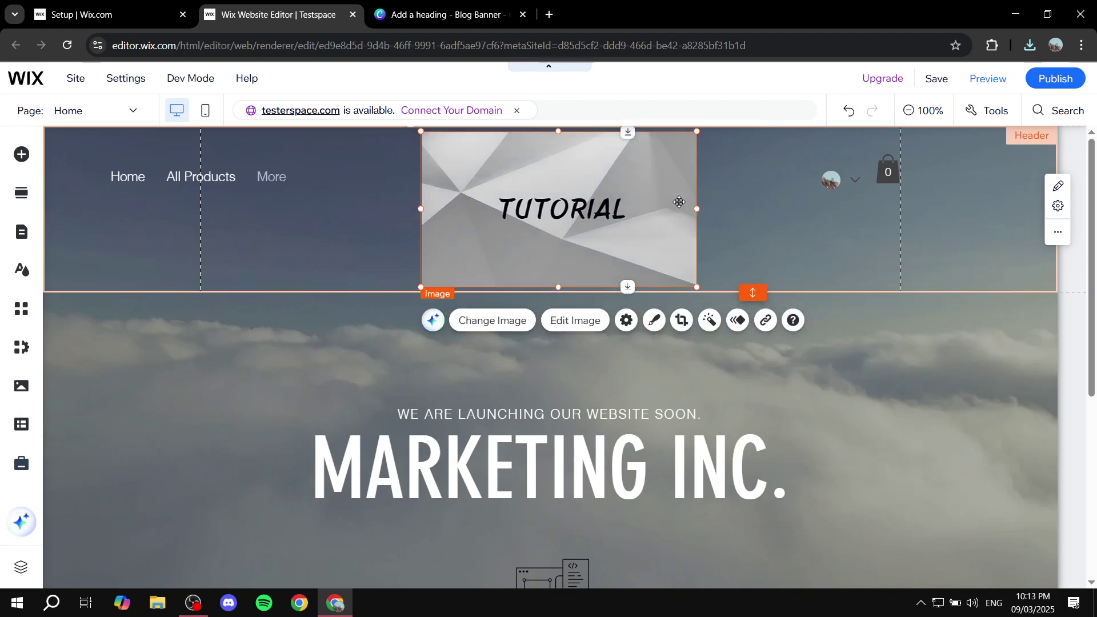
{"action": "left_click_drag", "start_coordinate": [696, 210], "coordinate": [722, 210]}
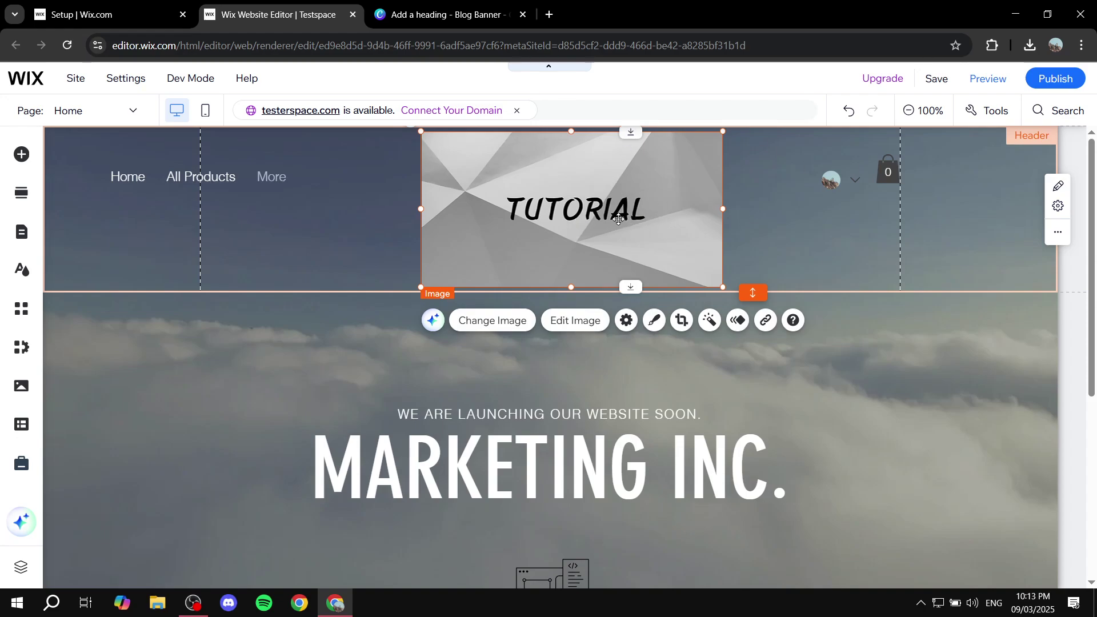
Send the TUTORIAL image to the back, behind the header menu and cart
{"action": "right_click", "coordinate": [595, 204]}
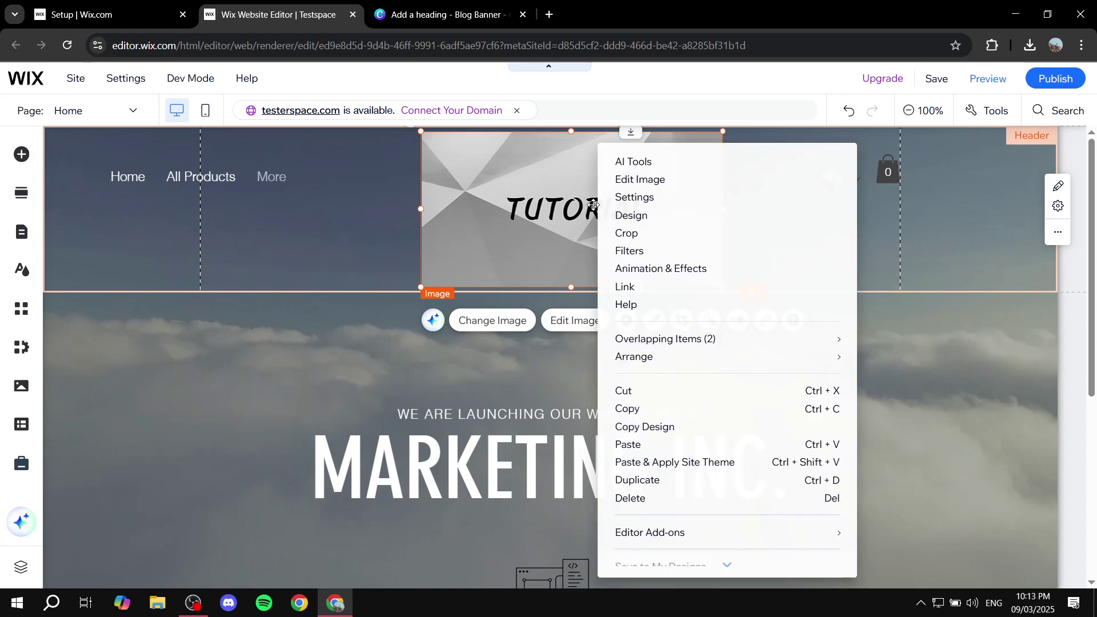
{"action": "mouse_move", "coordinate": [690, 349]}
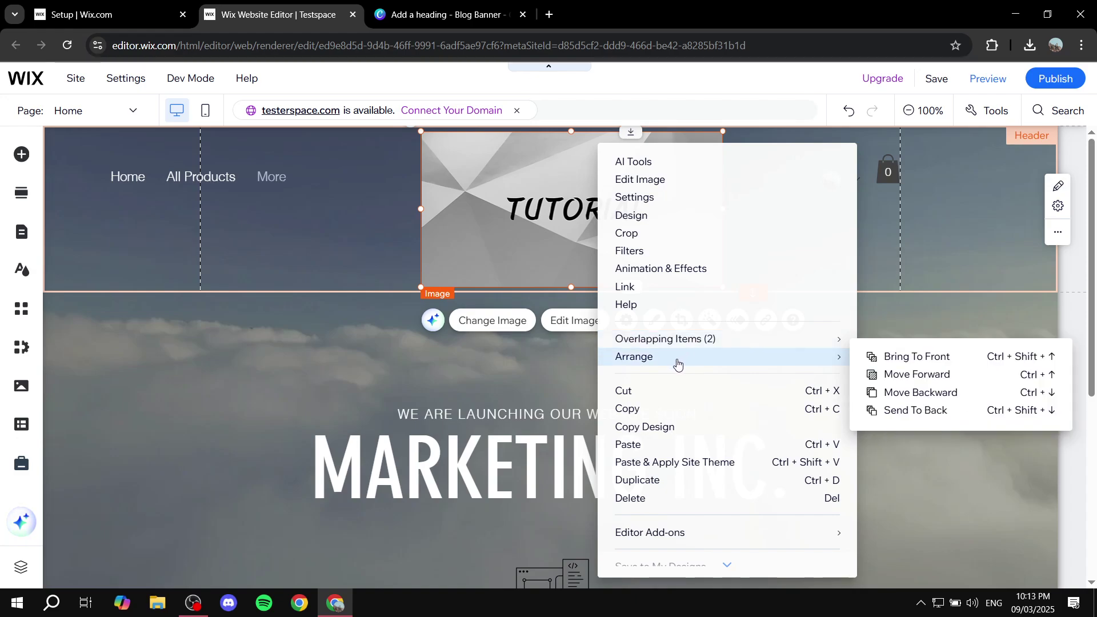
{"action": "mouse_move", "coordinate": [708, 365]}
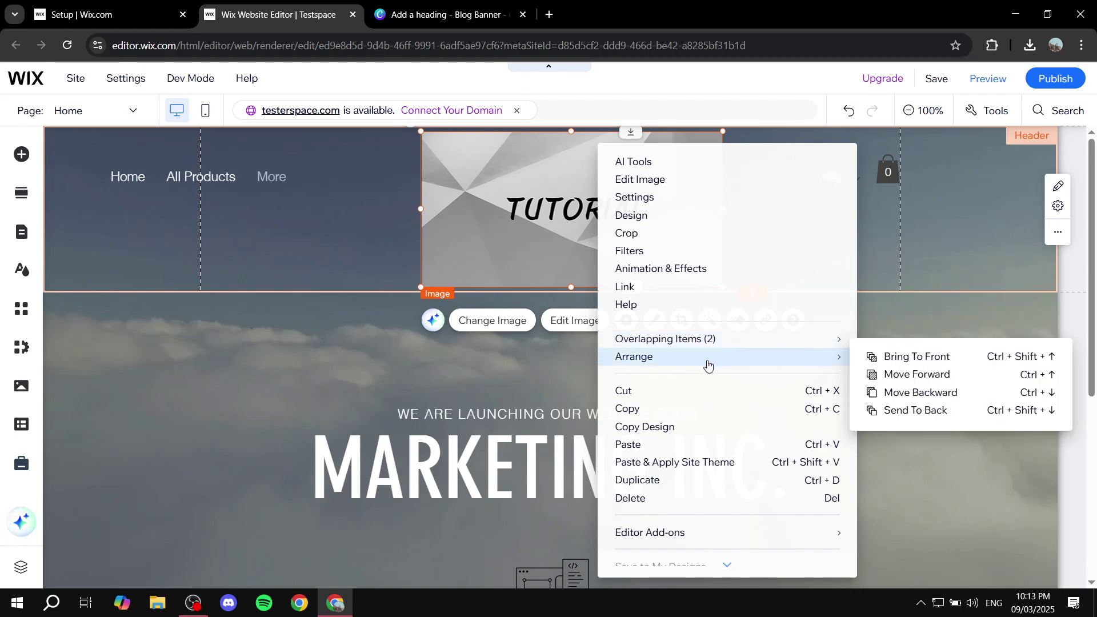
{"action": "left_click", "coordinate": [941, 410]}
{"action": "left_click", "coordinate": [824, 259]}
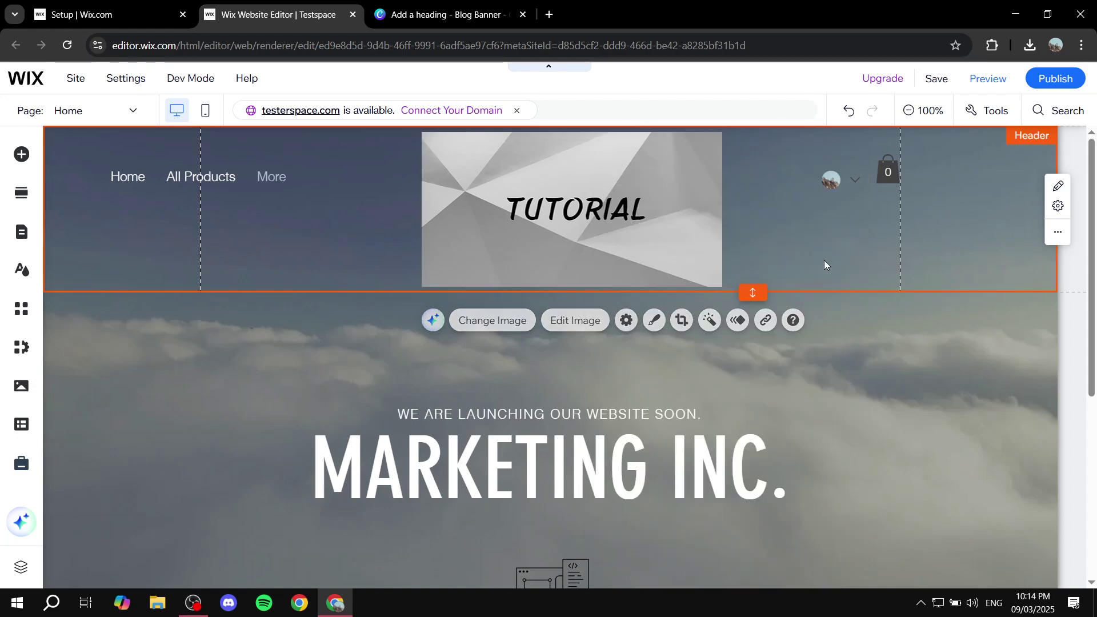
Stretch the image to the header's left, right and top edges, about 1415 × 233 px
{"action": "left_click", "coordinate": [683, 221]}
{"action": "left_click_drag", "start_coordinate": [721, 286], "coordinate": [742, 255]}
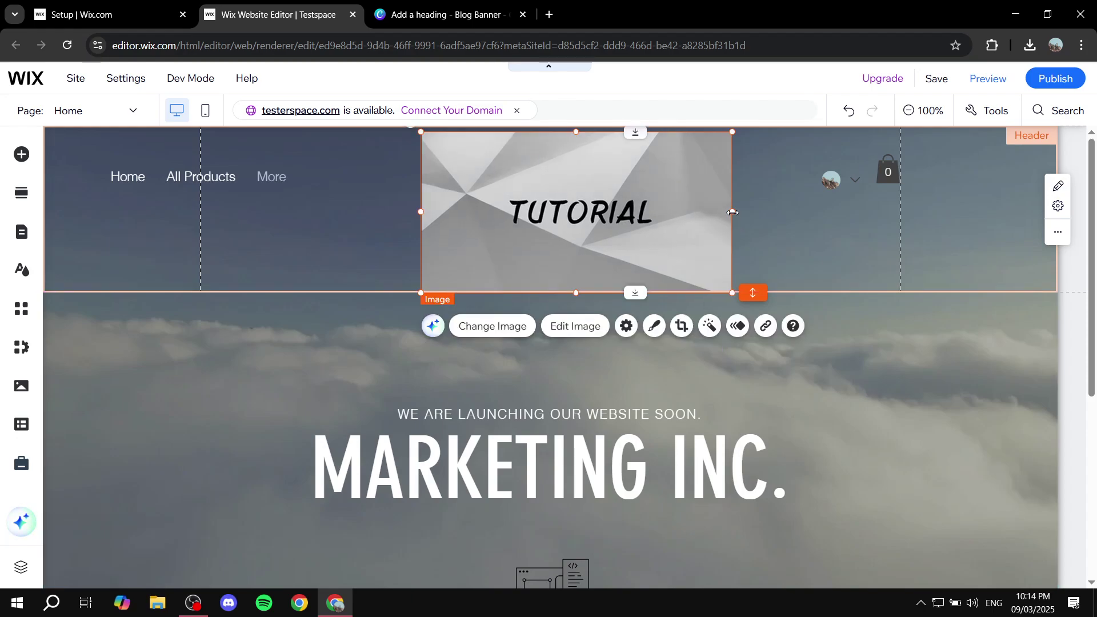
{"action": "left_click_drag", "start_coordinate": [732, 213], "coordinate": [1058, 224]}
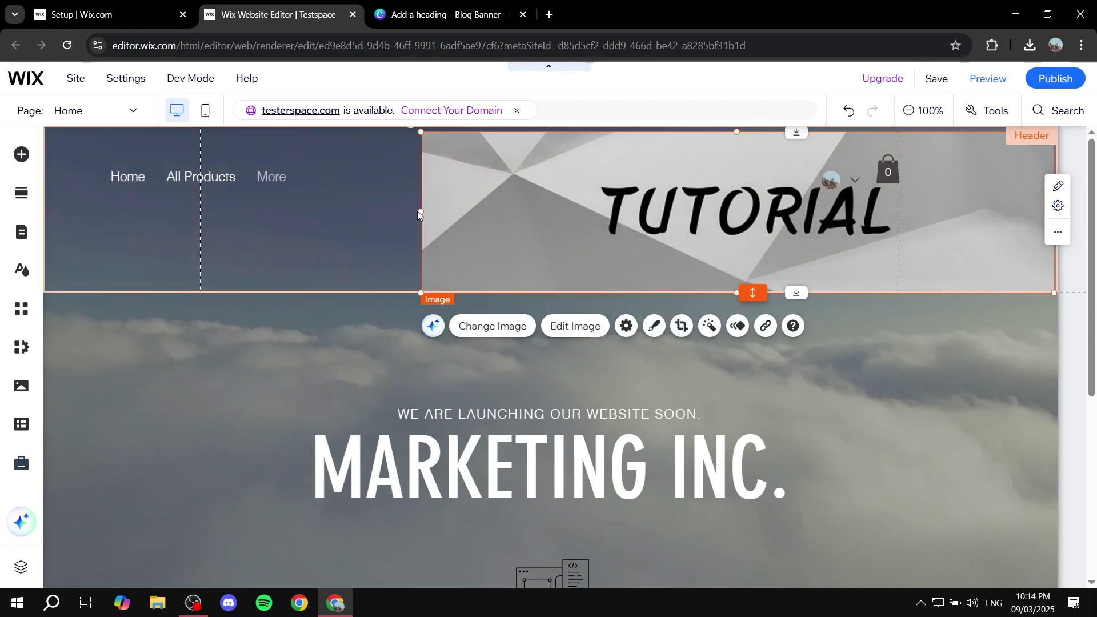
{"action": "left_click_drag", "start_coordinate": [421, 211], "coordinate": [40, 209]}
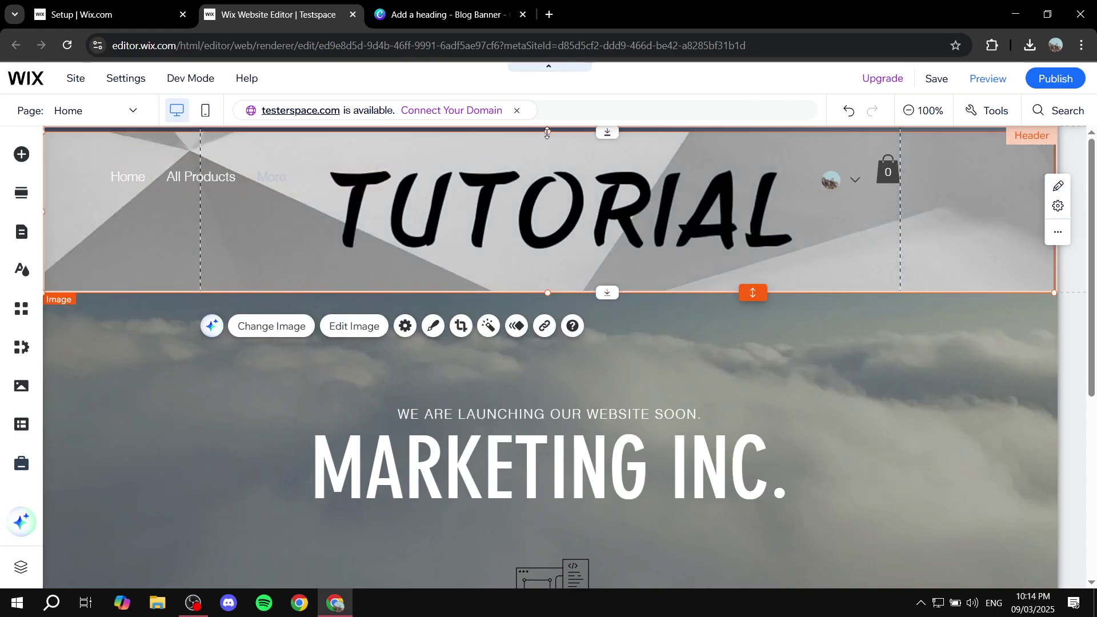
{"action": "left_click_drag", "start_coordinate": [548, 133], "coordinate": [545, 125]}
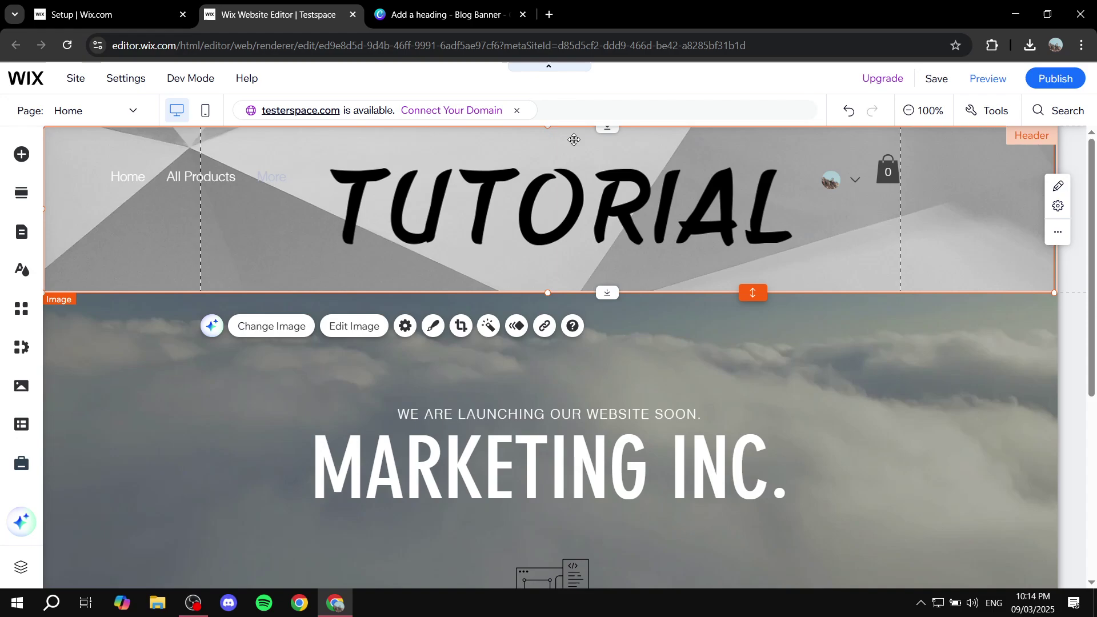
In the menu's Customize Design text settings, change the regular text colour to black (#000000)
{"action": "left_click", "coordinate": [259, 176]}
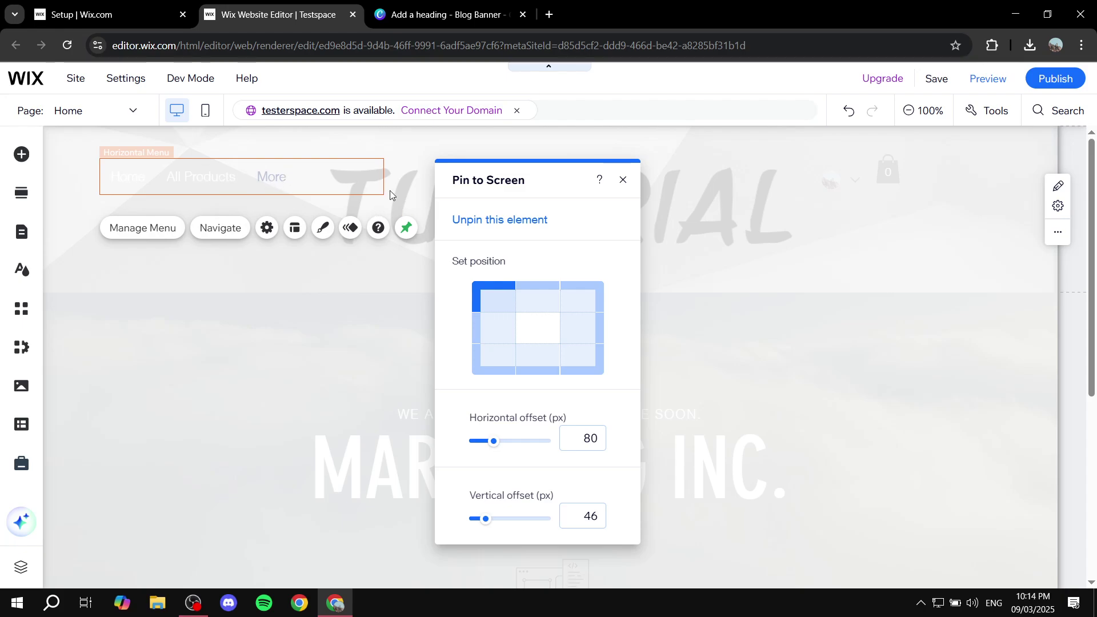
{"action": "left_click", "coordinate": [329, 206]}
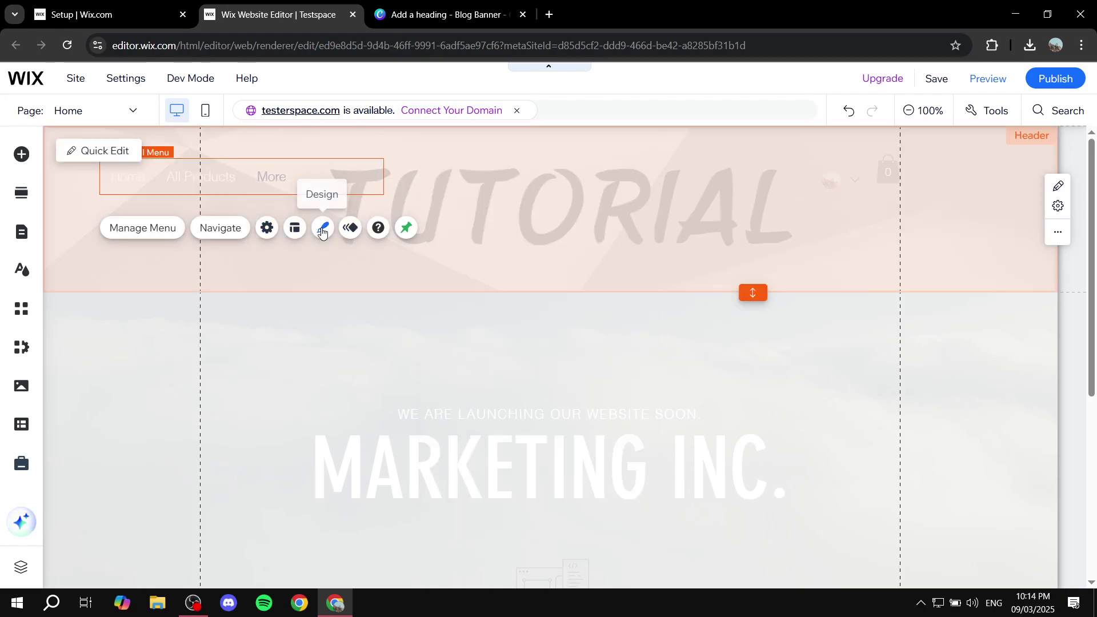
{"action": "left_click", "coordinate": [322, 228]}
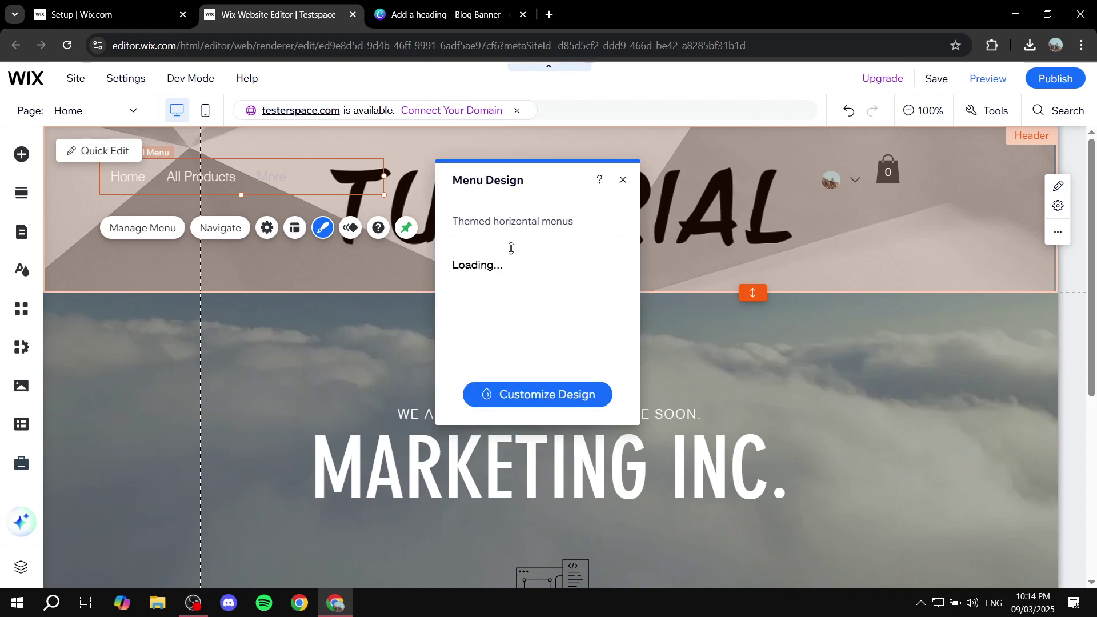
{"action": "left_click", "coordinate": [559, 404]}
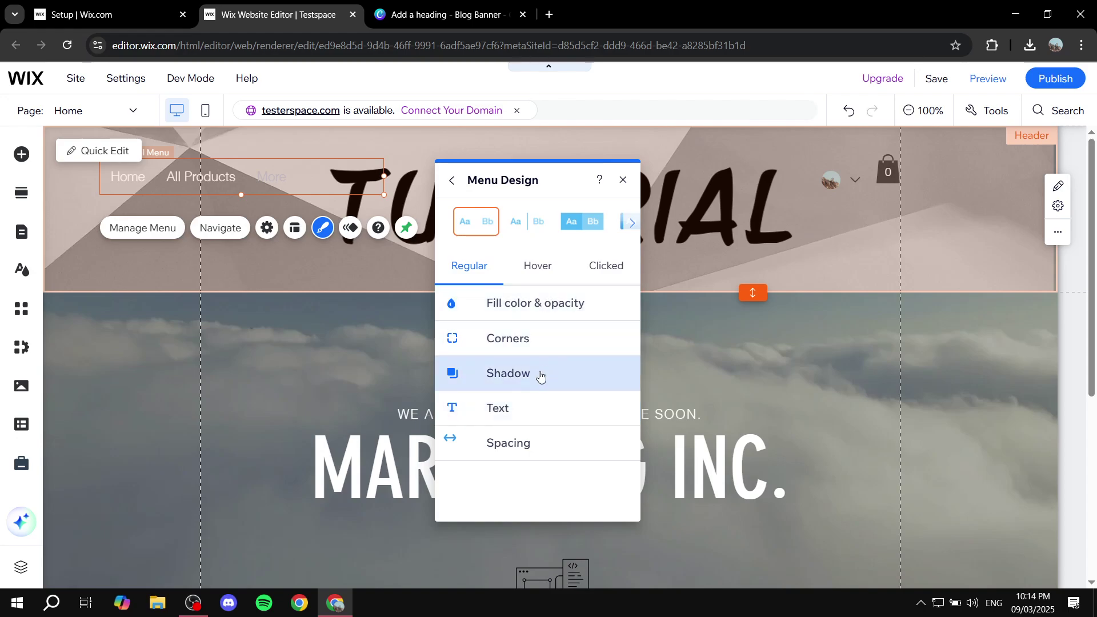
{"action": "left_click", "coordinate": [524, 409]}
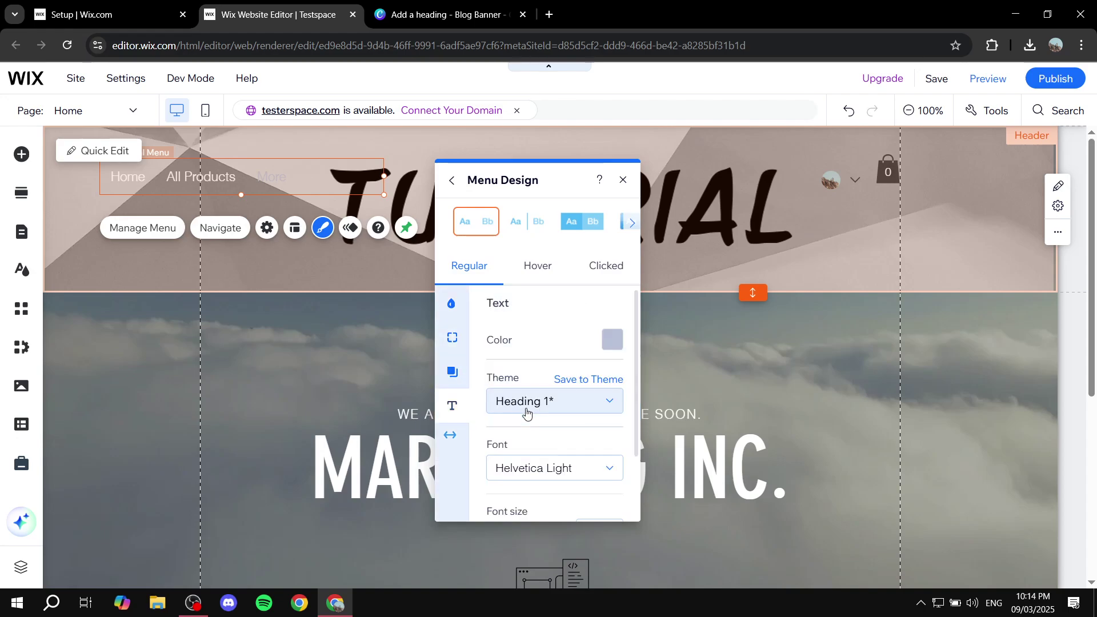
{"action": "left_click", "coordinate": [611, 344]}
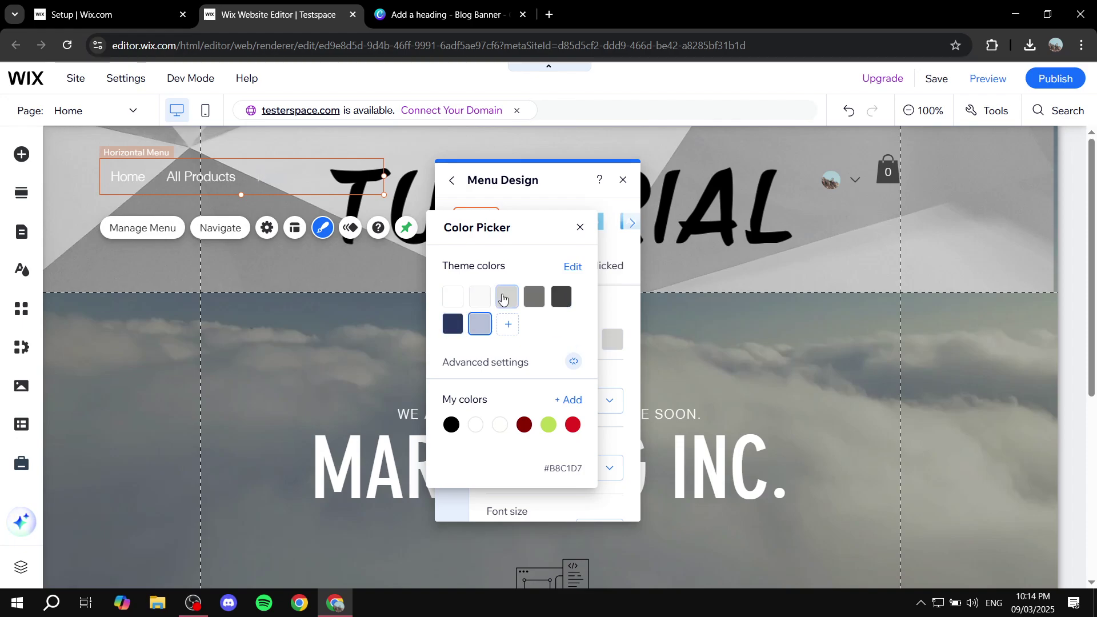
{"action": "left_click", "coordinate": [451, 425]}
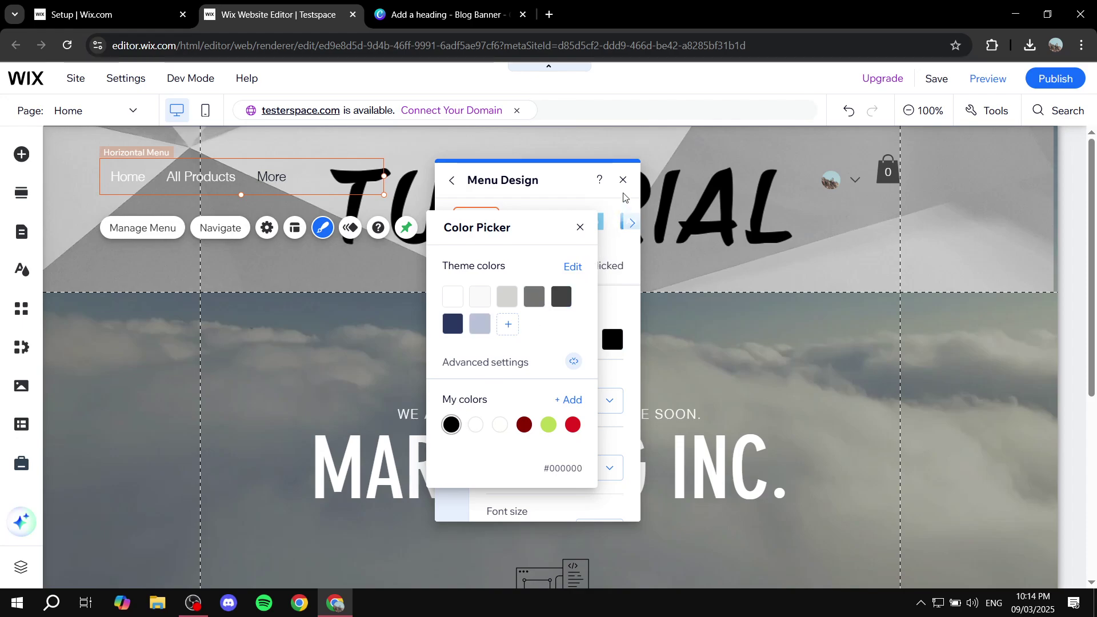
{"action": "left_click", "coordinate": [579, 228]}
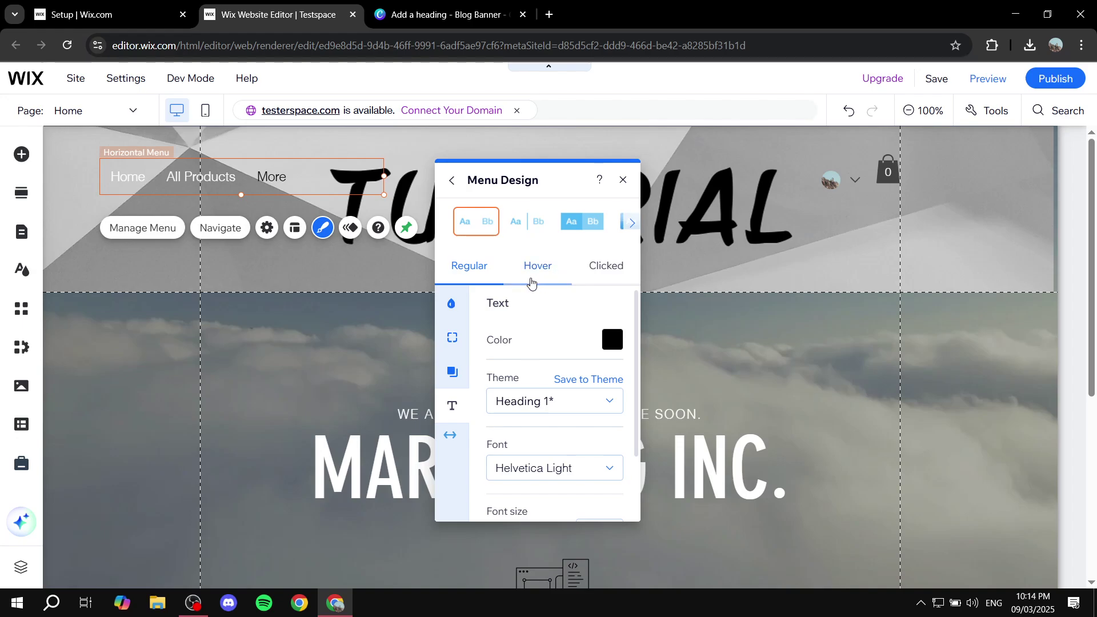
{"action": "left_click", "coordinate": [451, 181]}
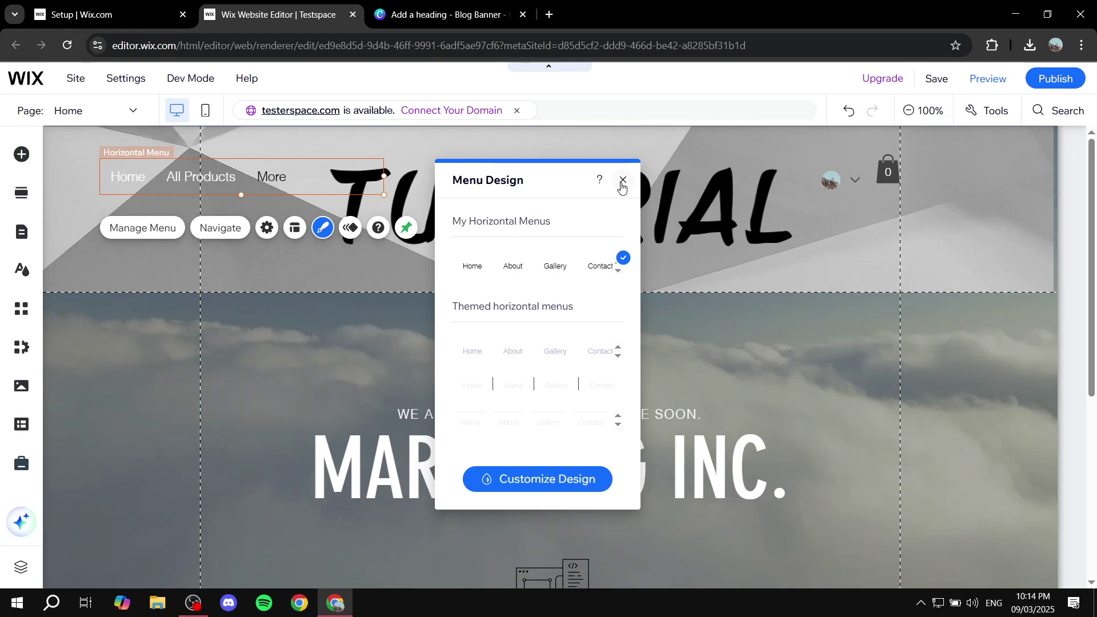
Close the Menu Design panel and select the header with its full-width TUTORIAL banner
{"action": "left_click", "coordinate": [624, 181]}
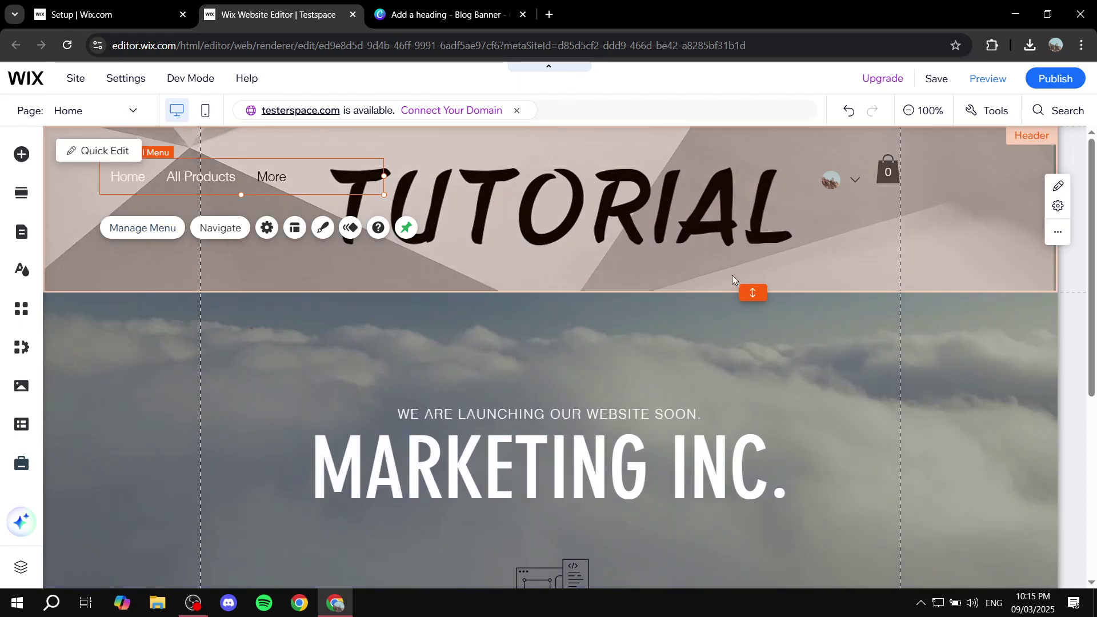
{"action": "left_click", "coordinate": [755, 280]}
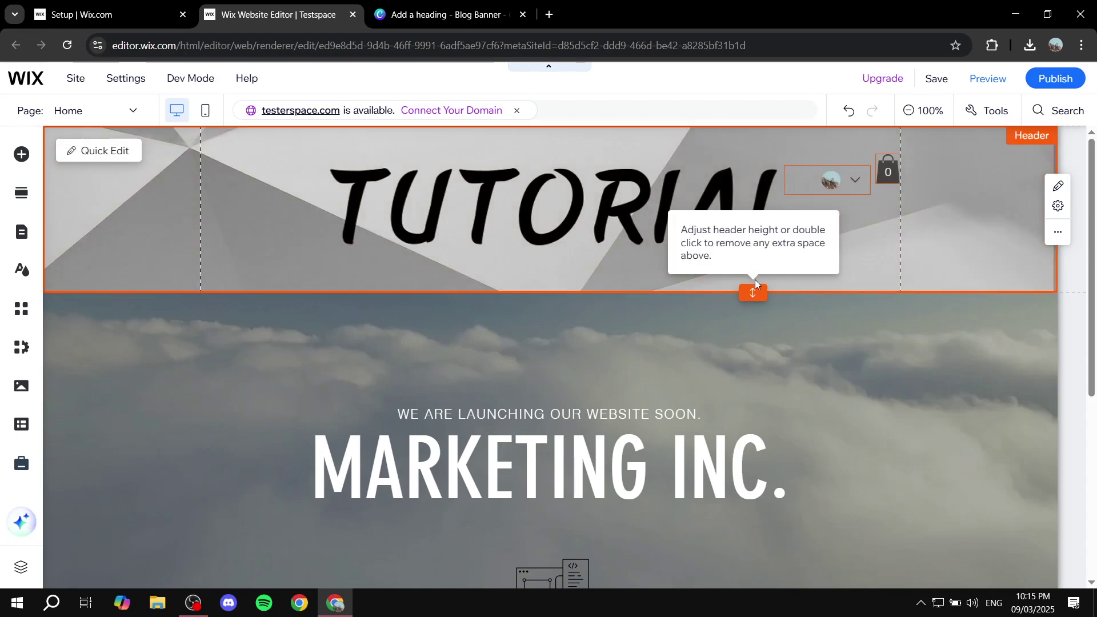